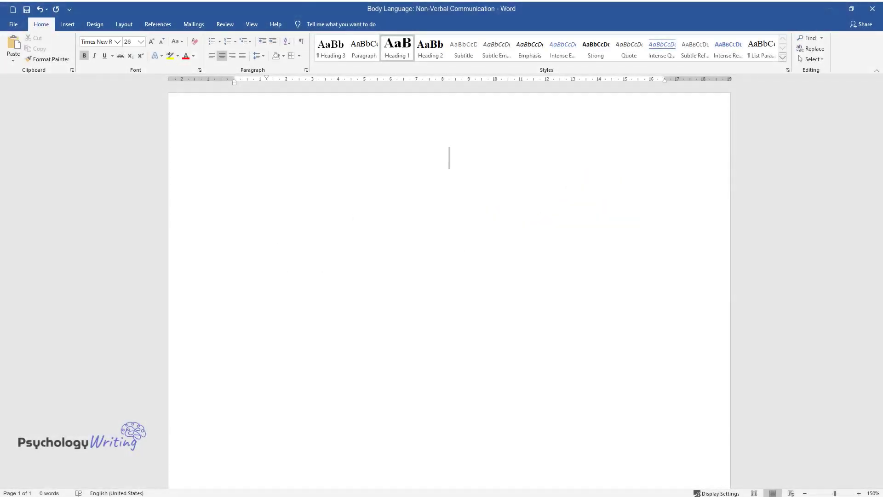
Enter the document heading "Body Language: Non-Verbal Communication" and begin a body paragraph below it
{"action": "type", "text": "Body Langu"}
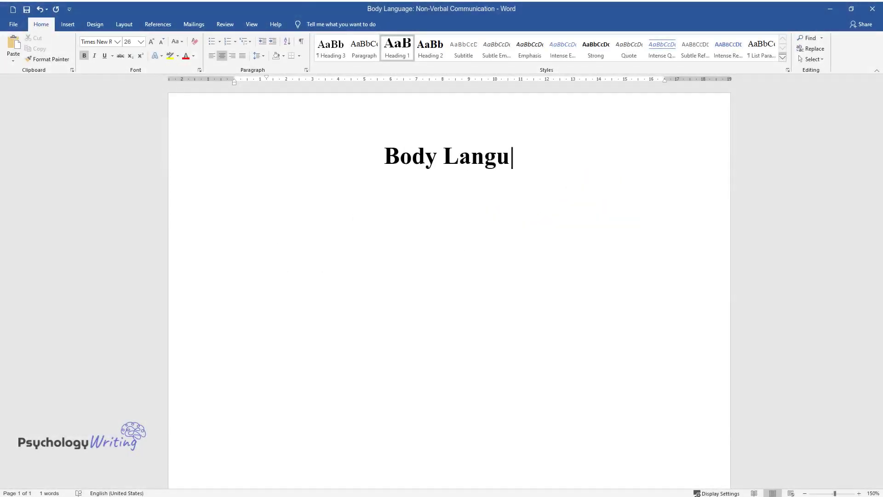
{"action": "type", "text": "age: Non-Verbal Communication"}
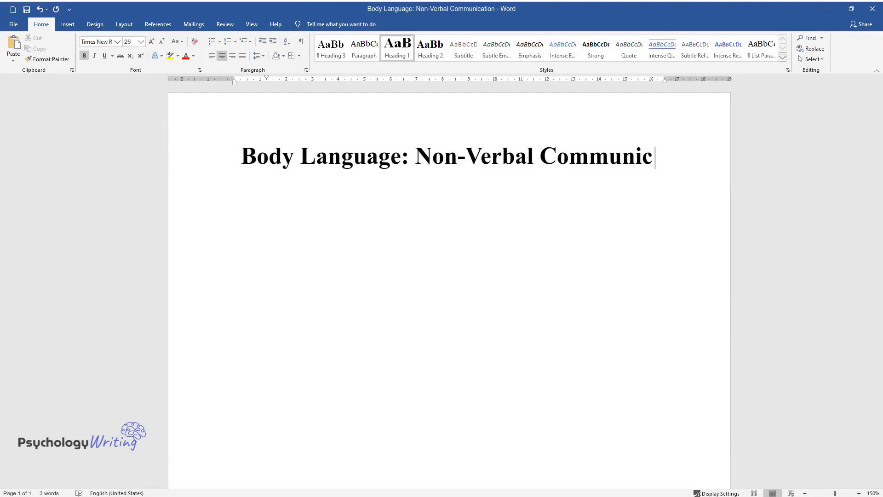
{"action": "key", "text": "Return"}
Write the opening sentence "In his message, which was voiced by King, he condemned slavery, saying that all people should be equal in rights."
{"action": "type", "text": "In his"}
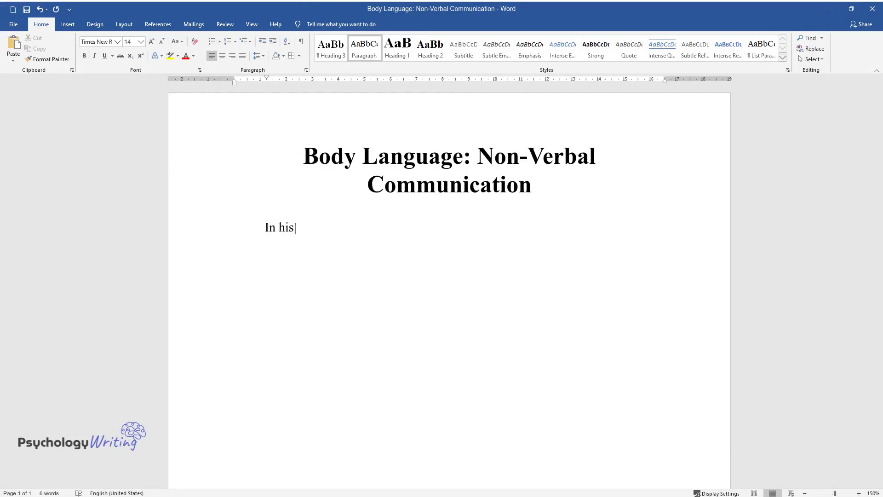
{"action": "type", "text": " message, which was voiced by King,"}
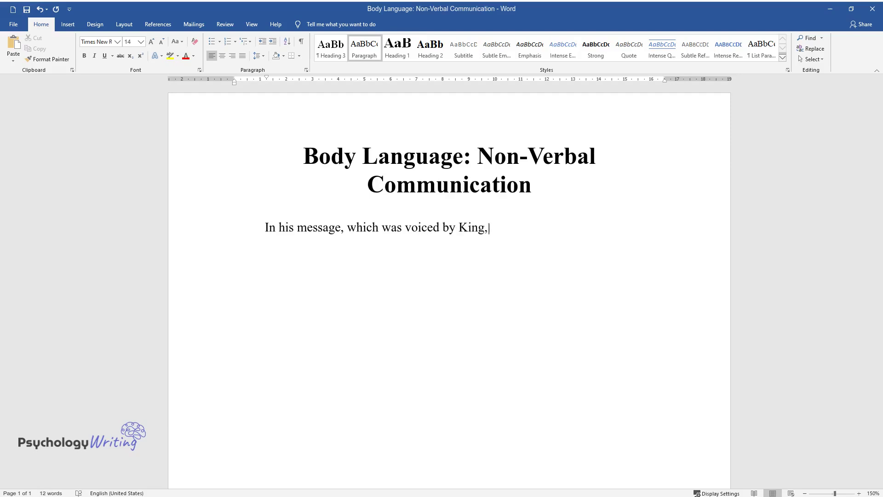
{"action": "type", "text": " he condemned slavery, saying that"}
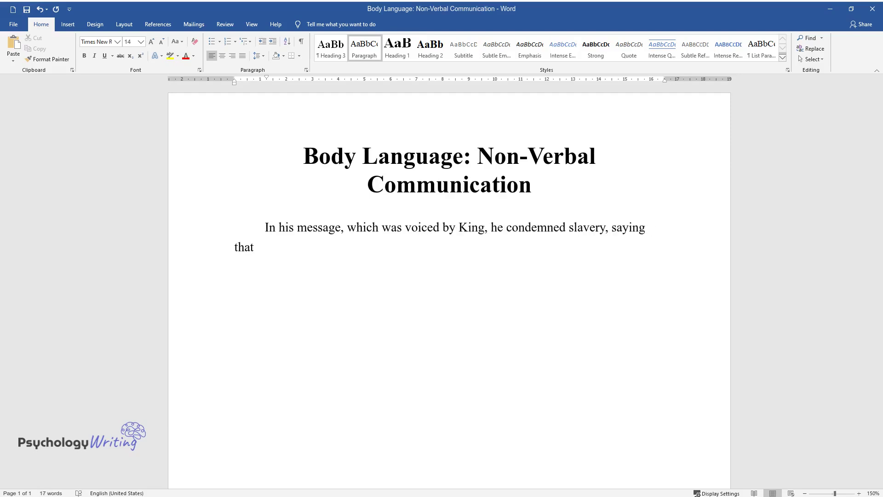
{"action": "type", "text": " all people should be equal in right"}
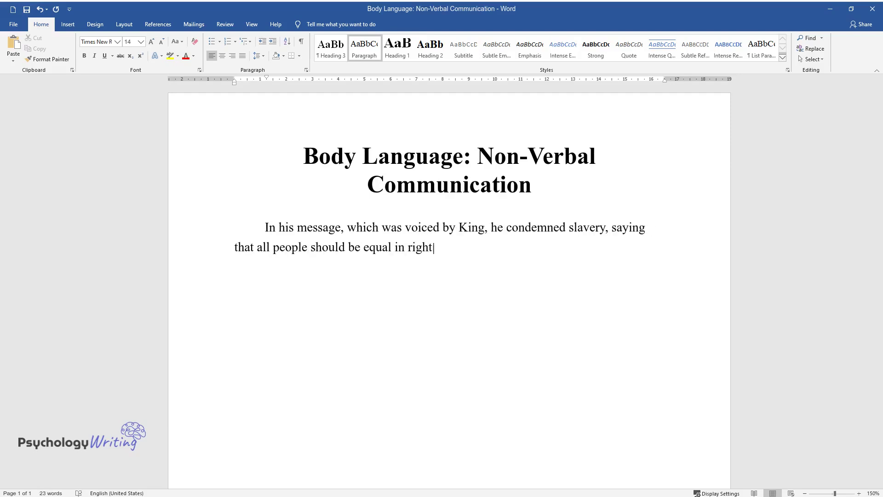
Add sentences on the grief and humiliation blacks are forced to endure, and on aggression not being the best way to resolve conflict arising from segregation
{"action": "type", "text": "s. In addition, the speaker talked "}
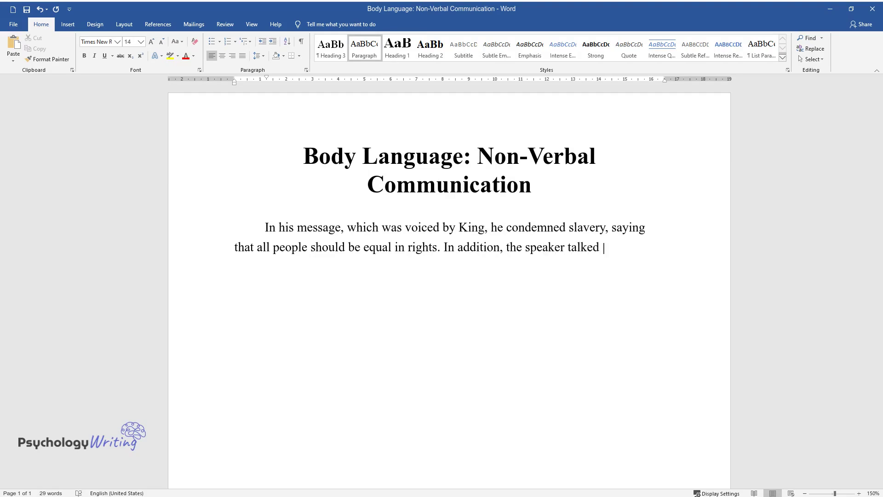
{"action": "type", "text": "about the grief and humiliation tha"}
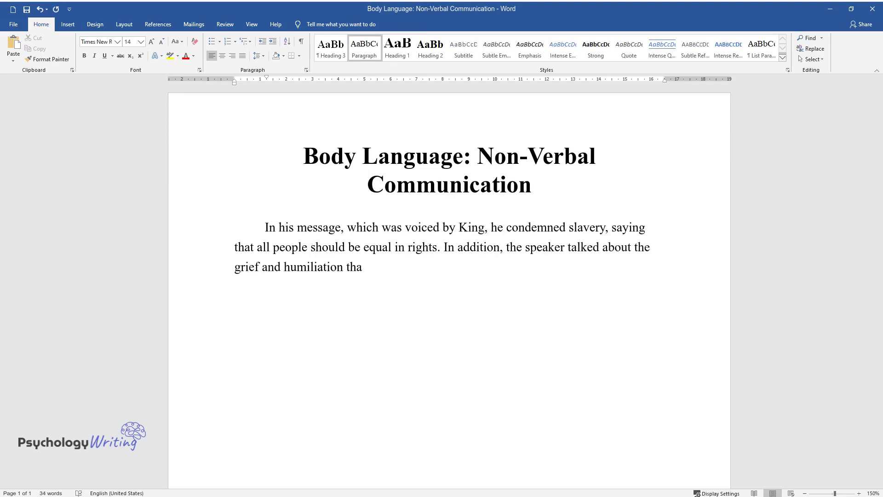
{"action": "type", "text": "t blacks are forced to endure. Sepa"}
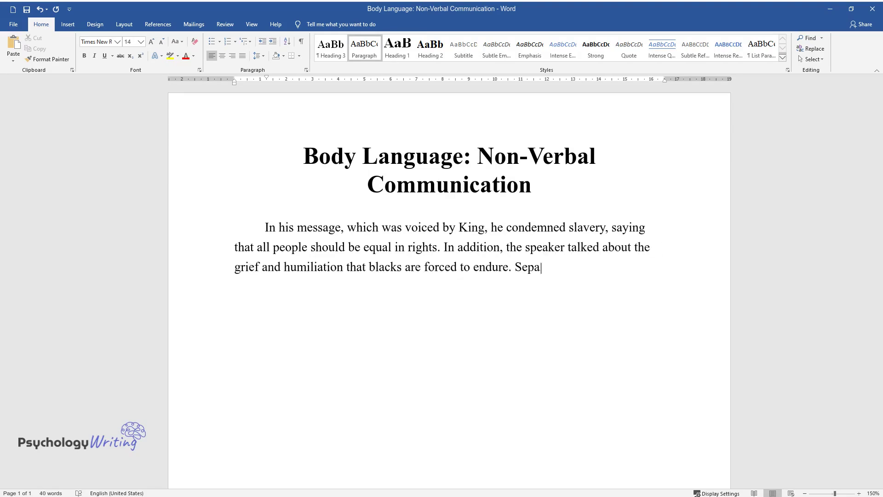
{"action": "type", "text": "rately, he stressed that aggression is not the best way to resolve the"}
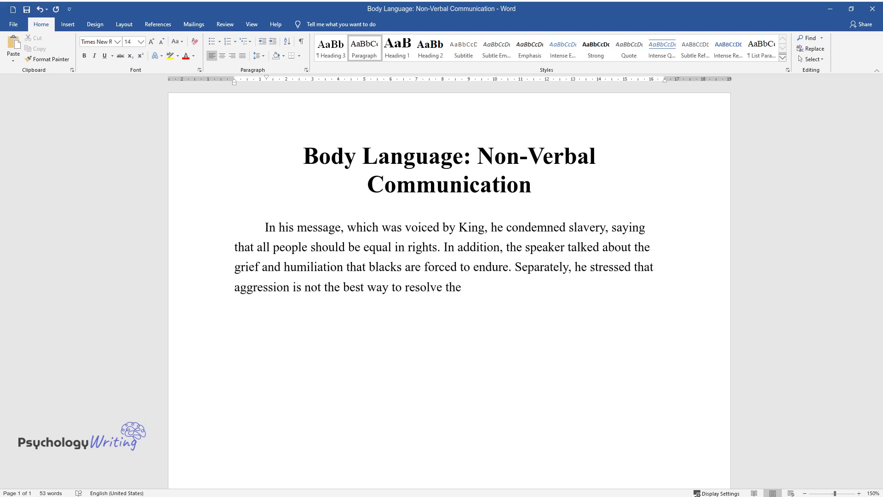
{"action": "type", "text": " conflict arising from segregation."}
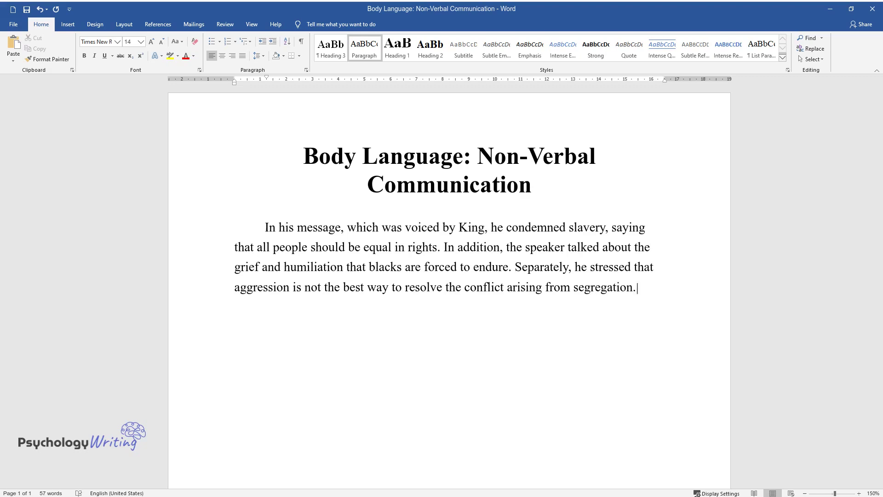
Describe Martin Luther King's hands at diaphragm level, palms opened towards the viewer, controlling the viewer's attention in the most important moments of speech
{"action": "type", "text": " Martin Luther King holds them in f"}
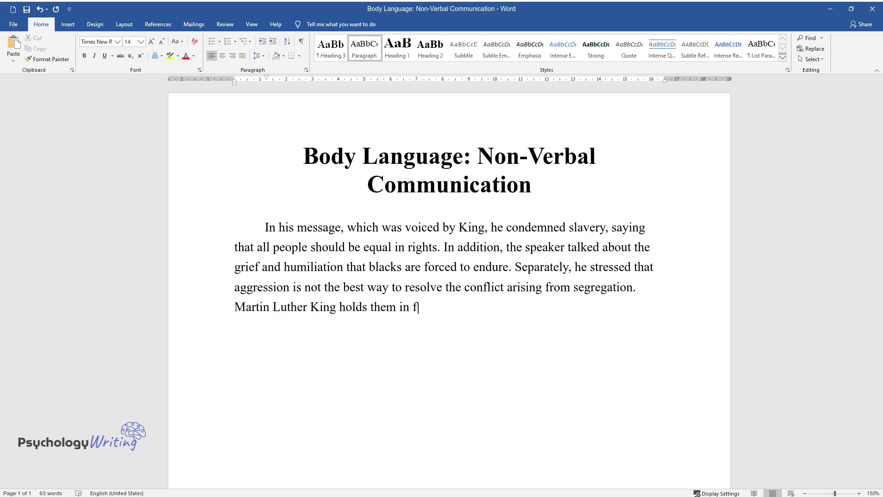
{"action": "type", "text": "ront of him at the level of the diap"}
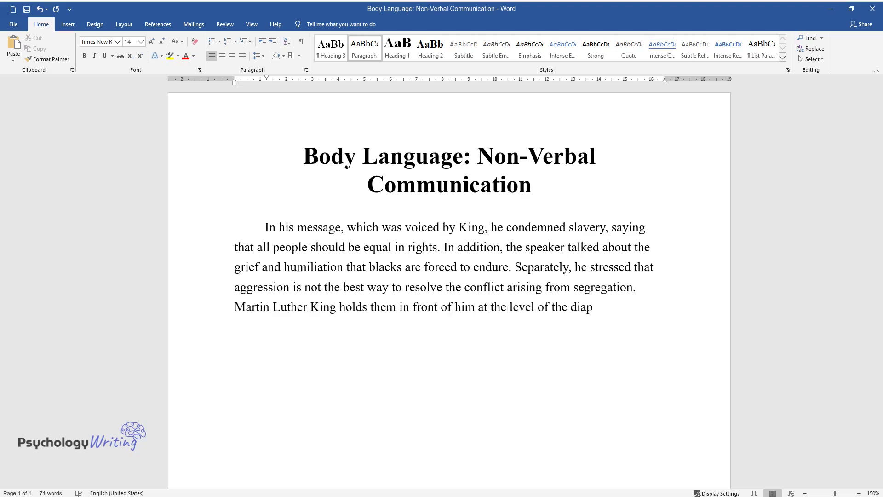
{"action": "type", "text": "hragm and opens his palms towards t"}
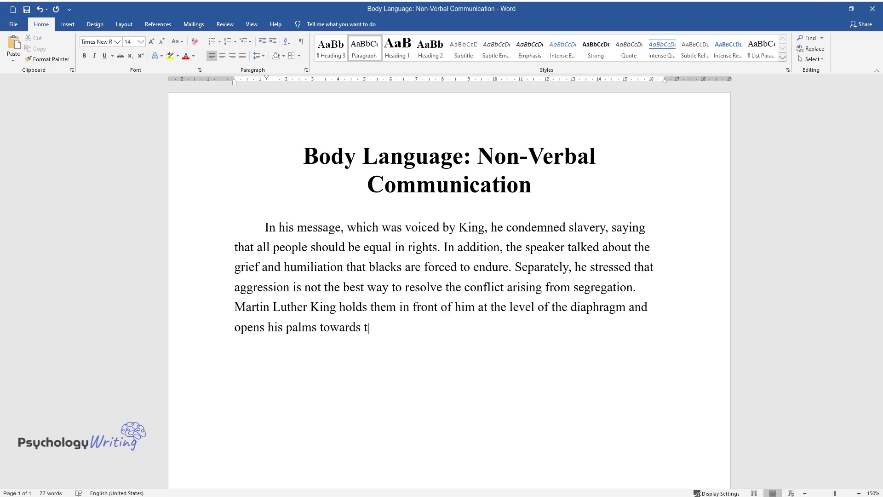
{"action": "type", "text": "he viewer. The speaker controls the"}
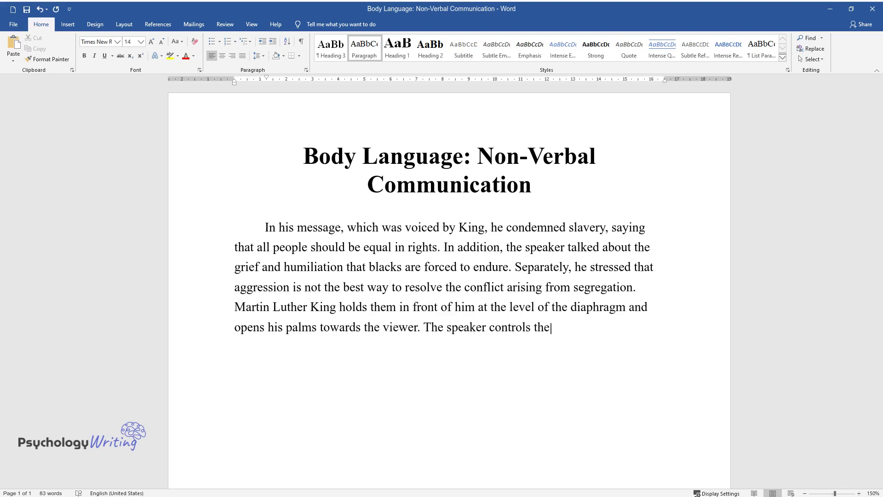
{"action": "type", "text": " viewer's attention with his hands and uses them in"}
{"action": "scroll", "coordinate": [448, 209], "scroll_direction": "down", "scroll_amount": 2}
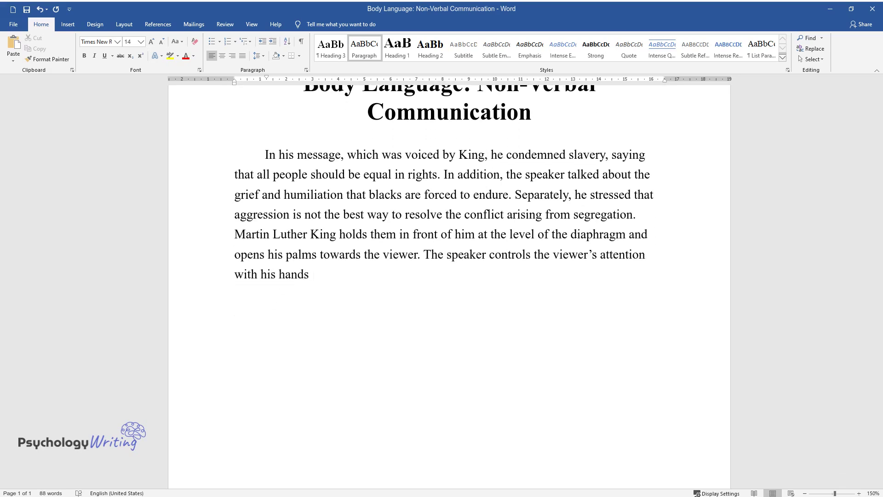
{"action": "type", "text": "the most important"}
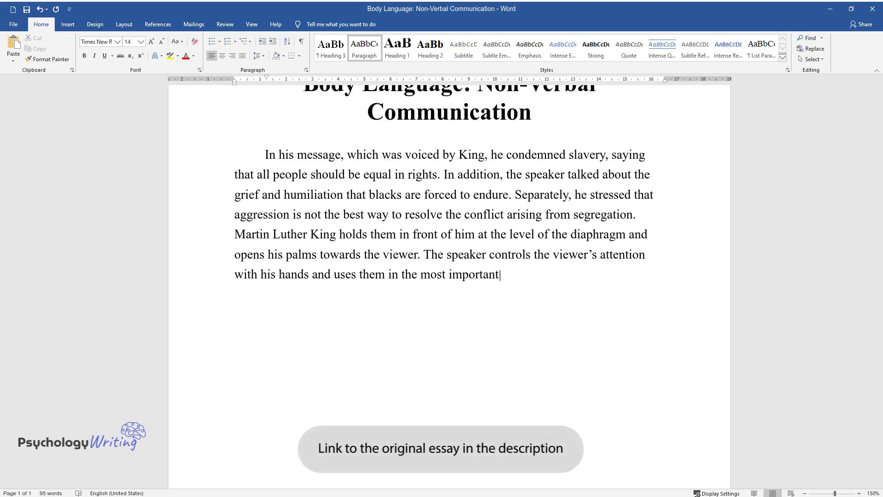
Add that non-verbal gestures are synchronized with the statement's topic, and King makes inviting movements and folds his palms to emphasize the essence
{"action": "type", "text": " moments of speech. Non-verbal gest"}
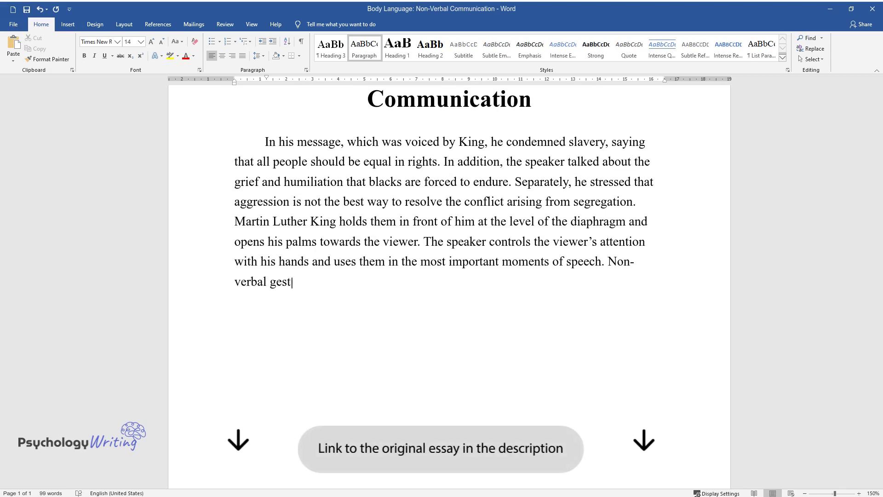
{"action": "type", "text": "ures in the presentation are synchr"}
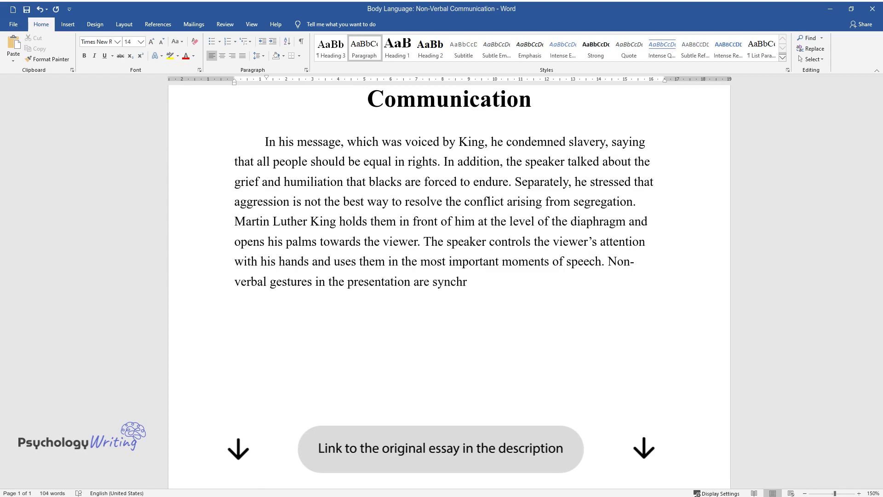
{"action": "type", "text": "onized with the topic of the statem"}
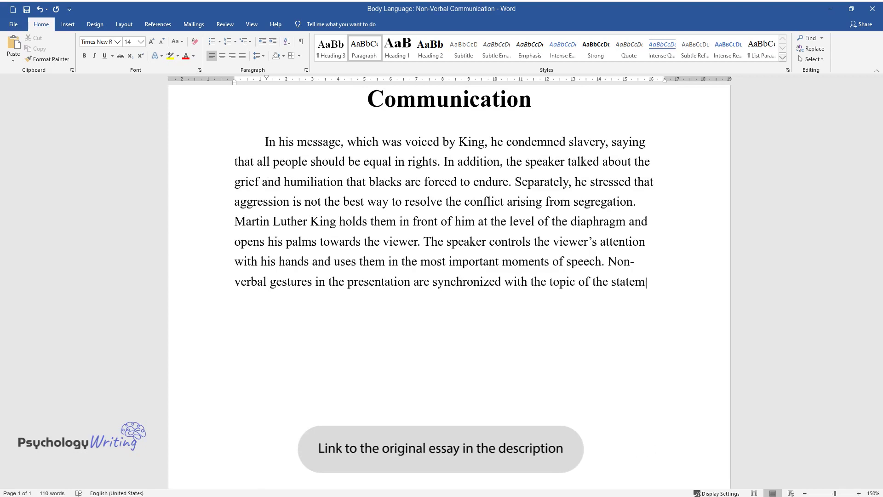
{"action": "type", "text": "ent, and King makes inviting moveme"}
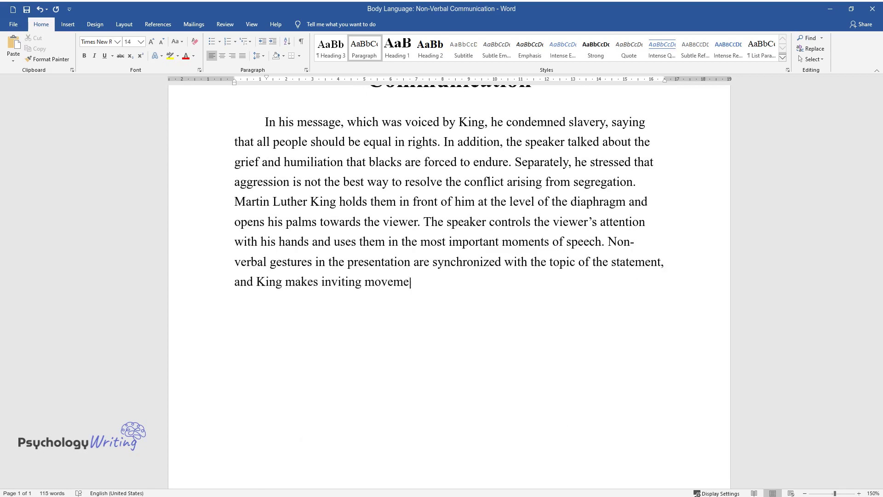
{"action": "type", "text": "nts and folds his palms to emphasiz"}
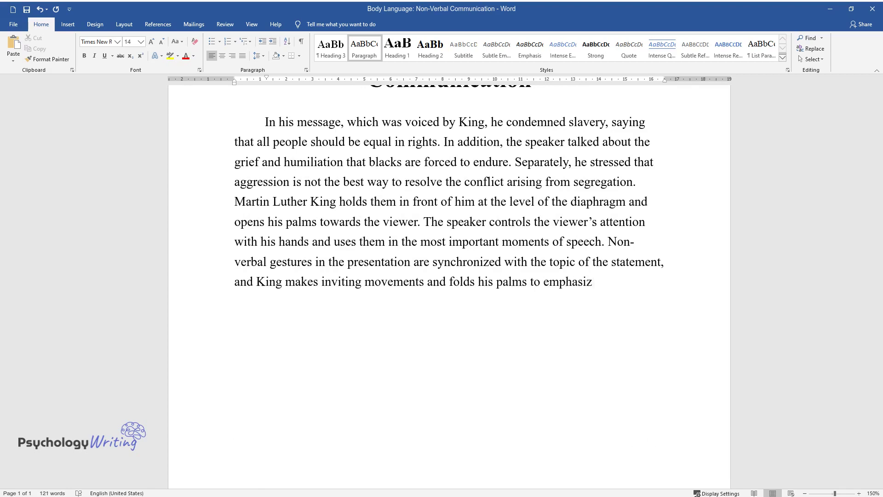
{"action": "type", "text": "e the essence. In addition "}
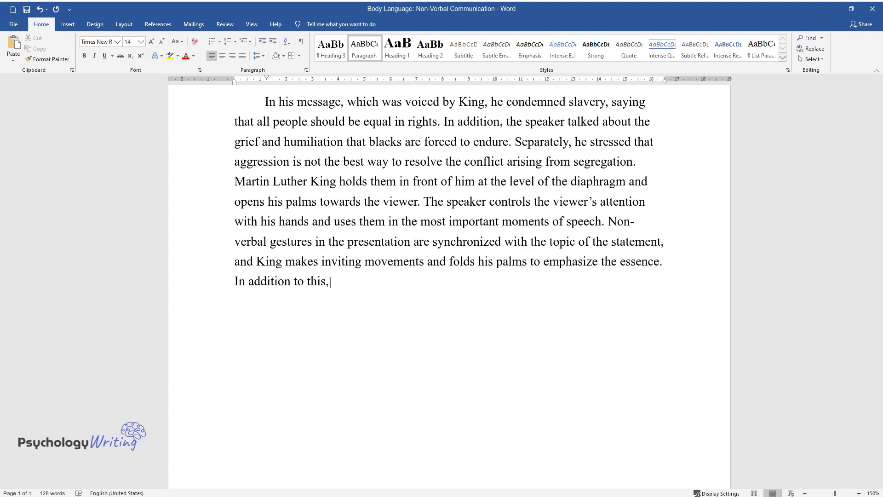
Finish the paragraph with the place of King's speech, Lincoln as a symbol of the nation, the dissonance in society's worldview and the event's importance
{"action": "type", "text": "to this, it is worth highlighting the place"}
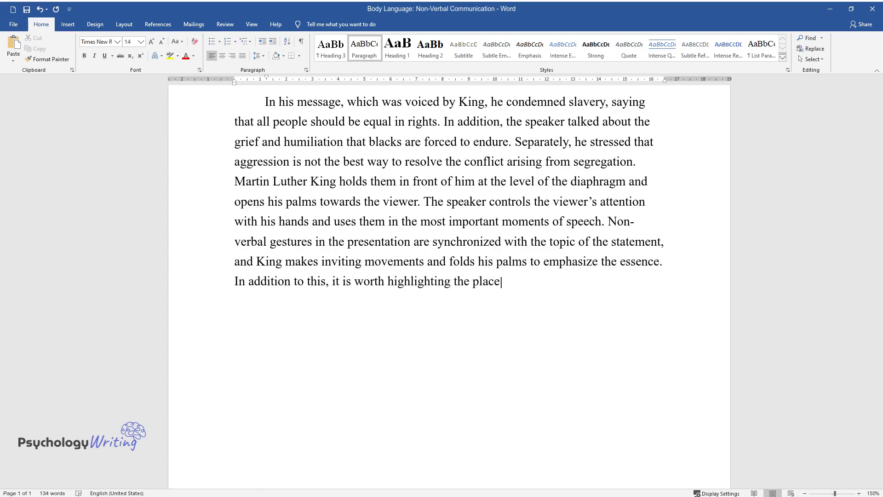
{"action": "type", "text": " where King delivered his speech. In this particular "}
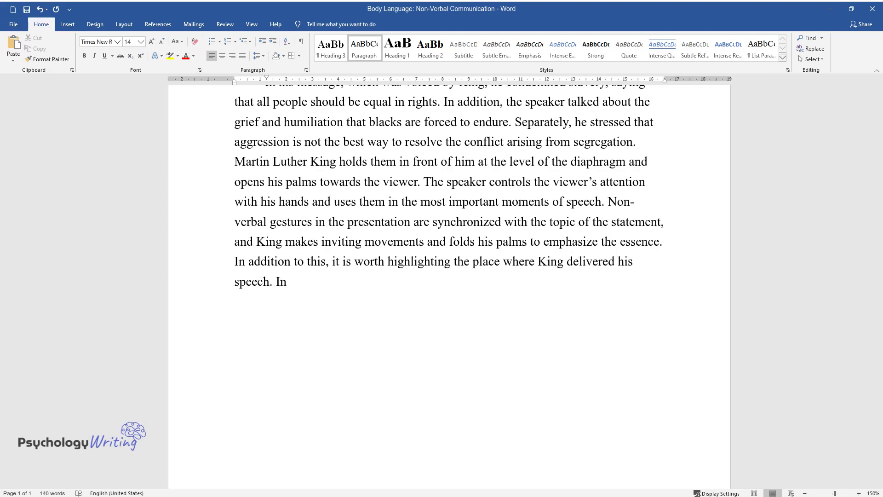
{"action": "type", "text": "case, Lincoln is "}
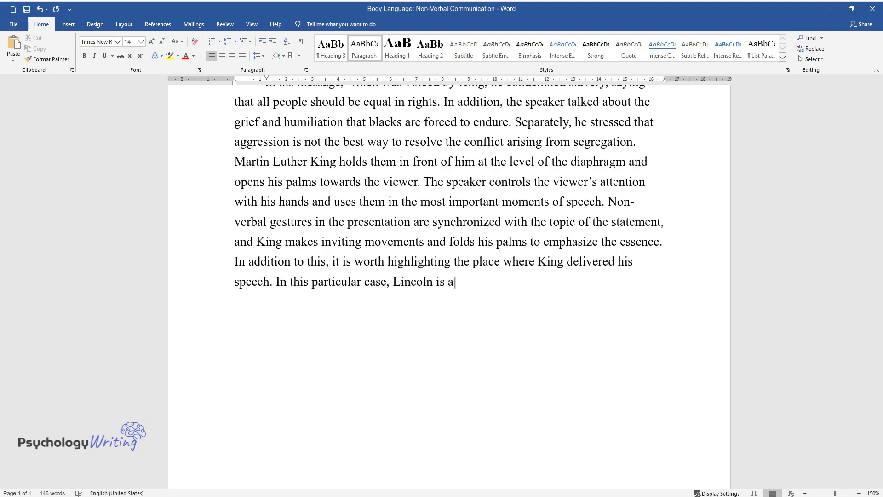
{"action": "type", "text": "a symbol of the nation, therefore, t"}
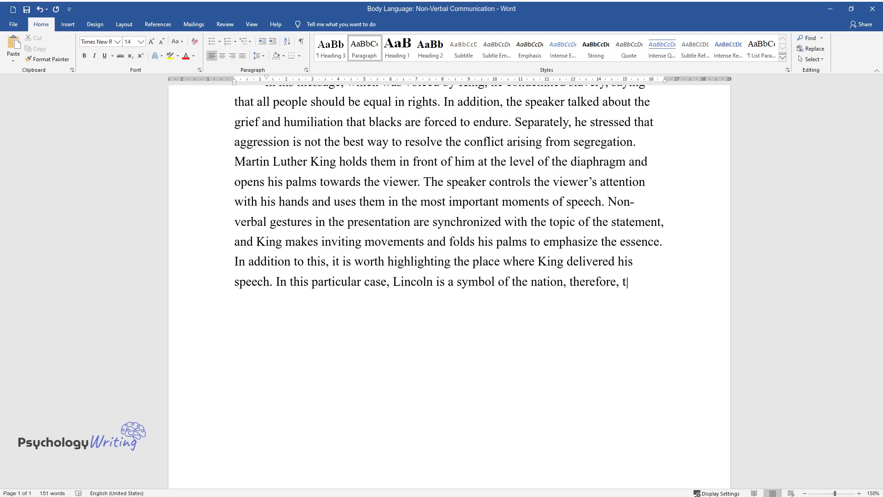
{"action": "type", "text": "he speech opposite to his silhouett"}
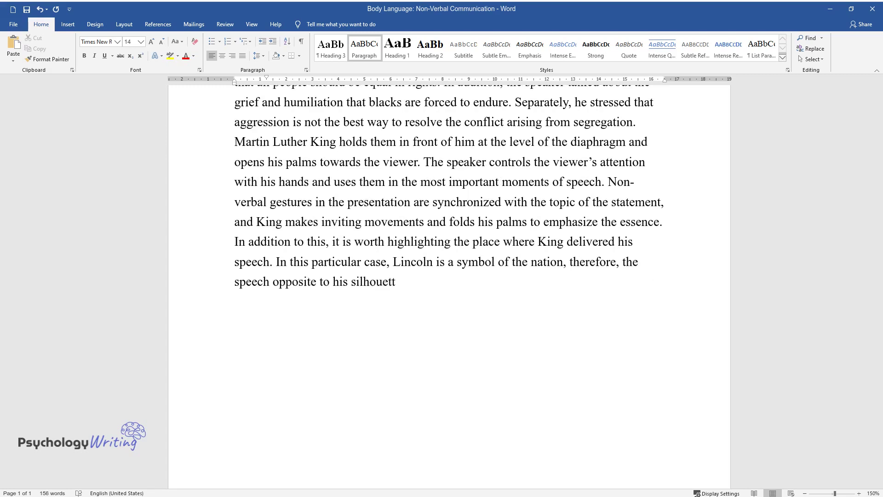
{"action": "type", "text": "e is a dissonance in the worldview "}
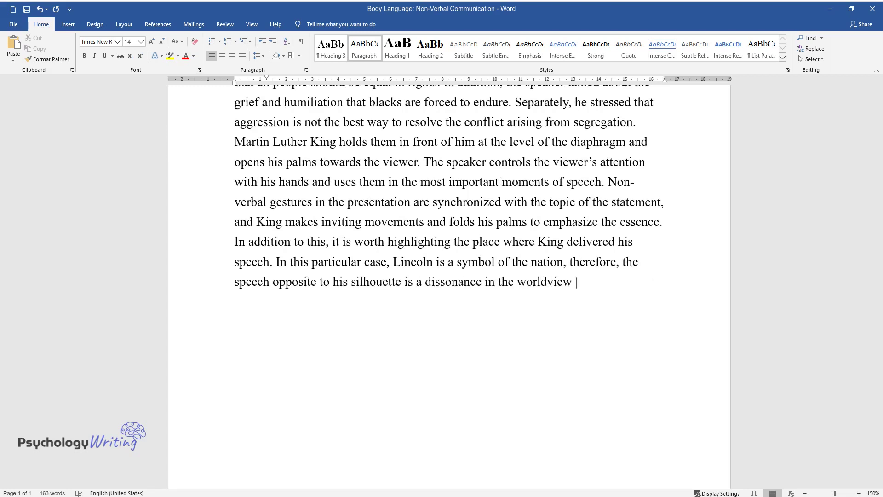
{"action": "type", "text": "of that society, while at the same "}
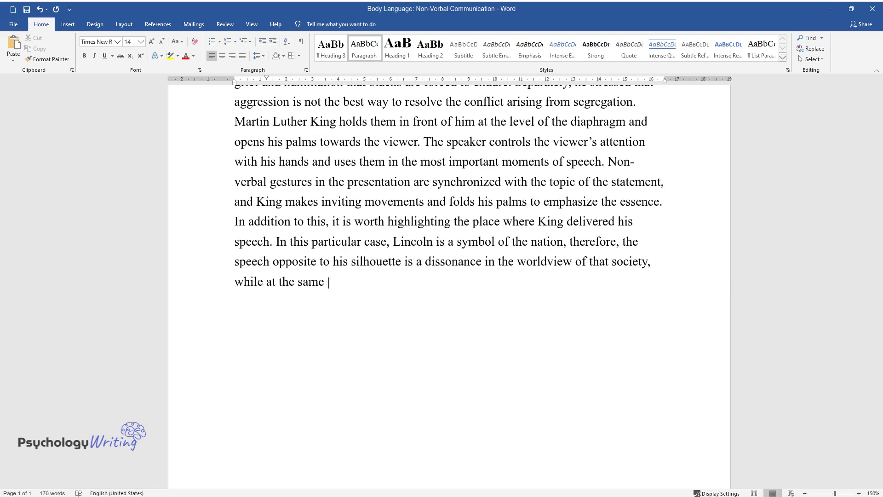
{"action": "type", "text": "time reinforcing the importance of"}
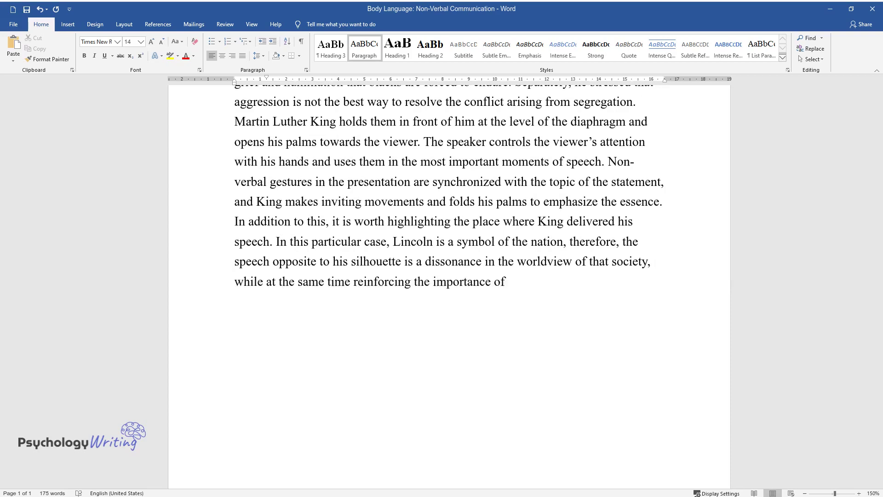
{"action": "type", "text": " the event."}
Start a new paragraph on King's narrow range of gestures: right hand showing the crowd, head nod showing agreement, and straight palm directed towards the audience
{"action": "key", "text": "Return"}
{"action": "type", "text": "Du"}
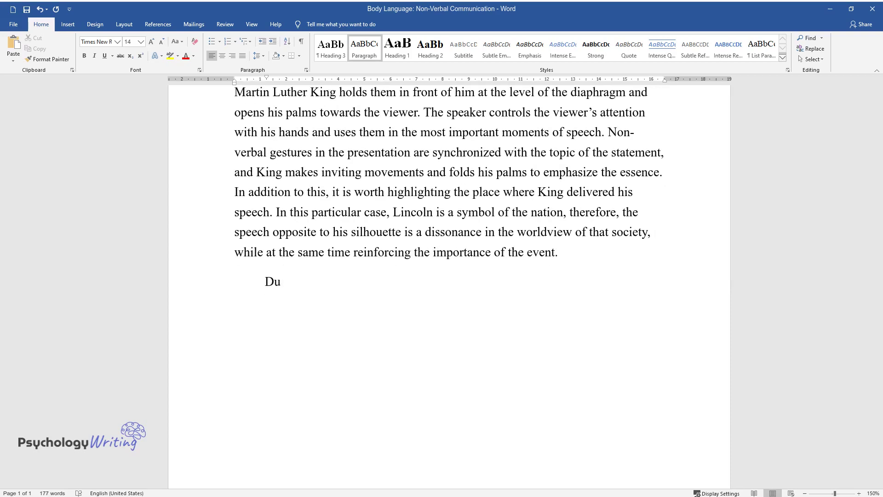
{"action": "type", "text": "ring the presentation, Martin Luthe"}
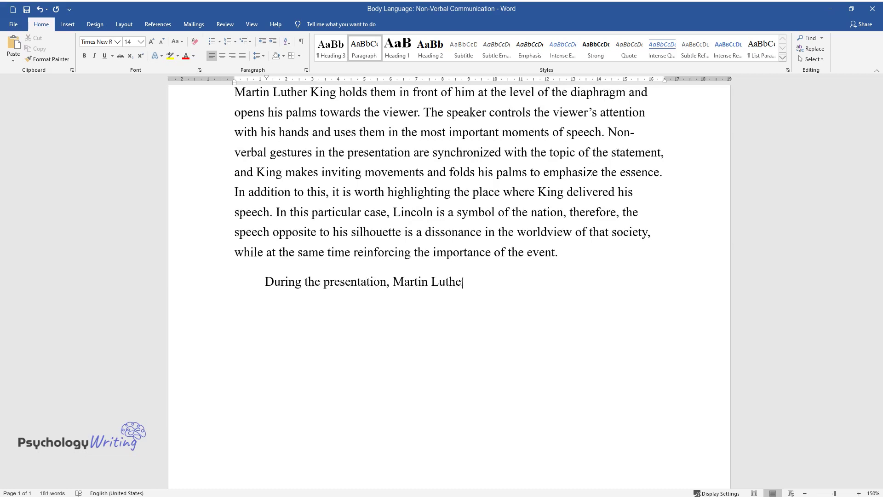
{"action": "type", "text": "r King gestures but uses a rather "}
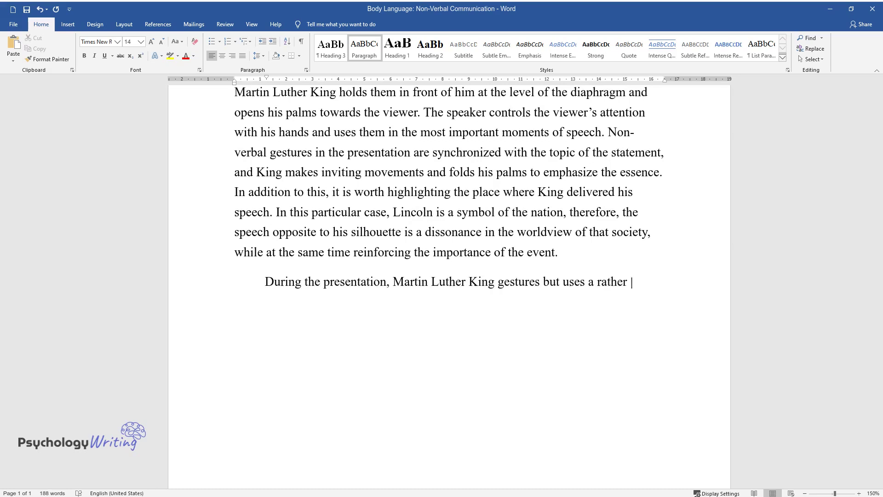
{"action": "type", "text": "narrow range of gestures. Among the"}
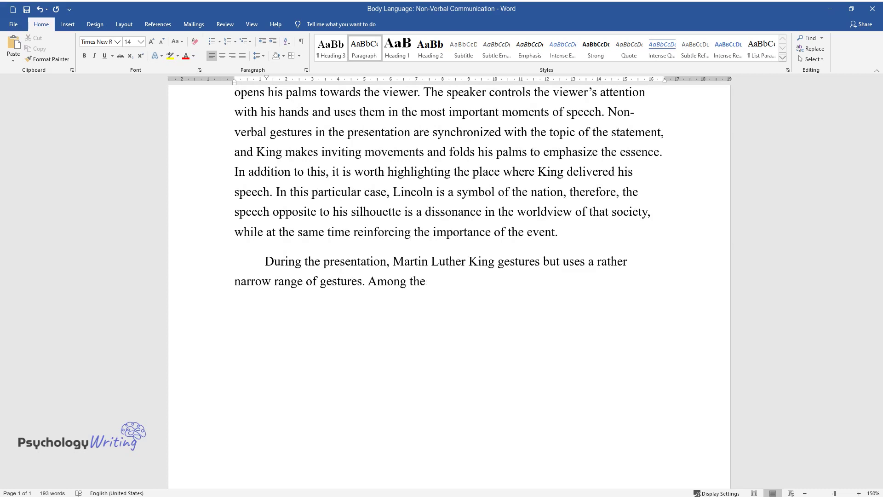
{"action": "type", "text": "m - the right hand, showing the cr"}
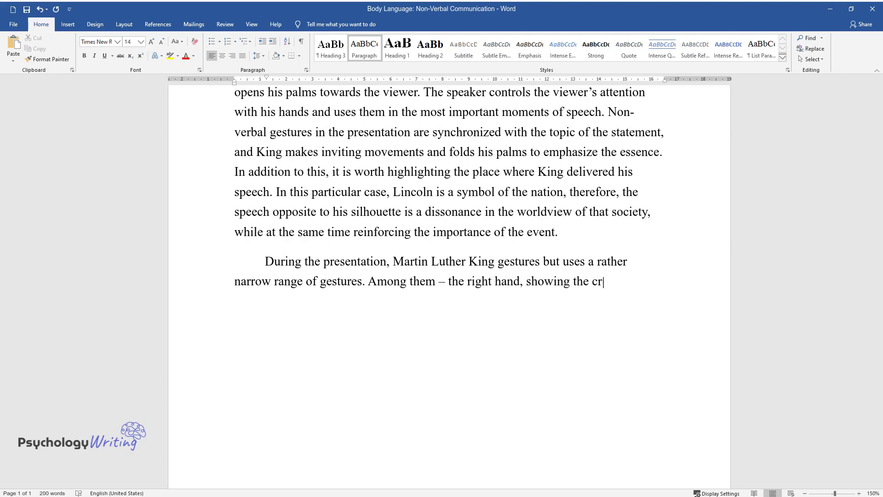
{"action": "type", "text": "owd, a head nod that shows agreemen"}
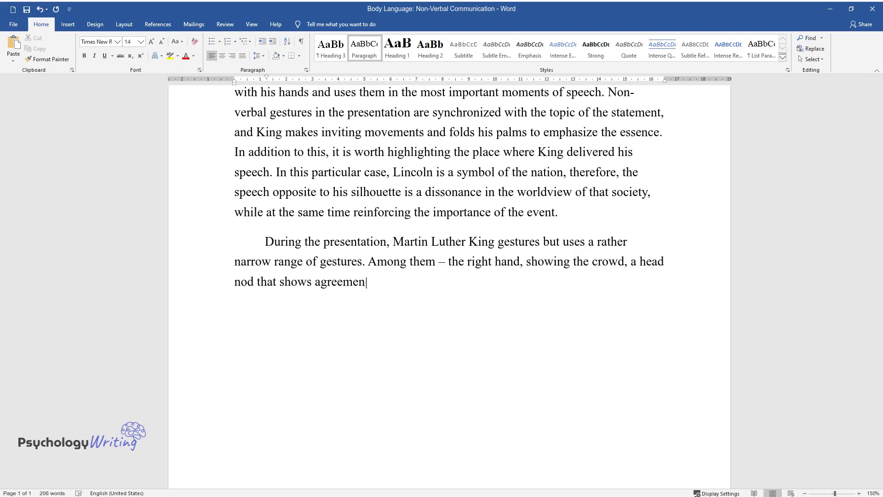
{"action": "type", "text": "t, and a straight palm directed to"}
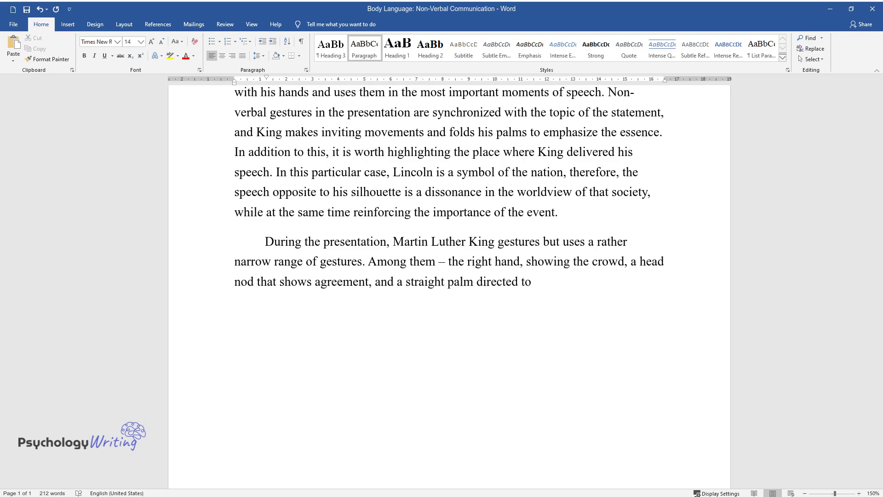
{"action": "type", "text": "wards the audience. At the"}
Add that the speaker avoids crossing his legs and arms, since such gestures indicate wanting to close and not communicate with the audience
{"action": "type", "text": " same ti"}
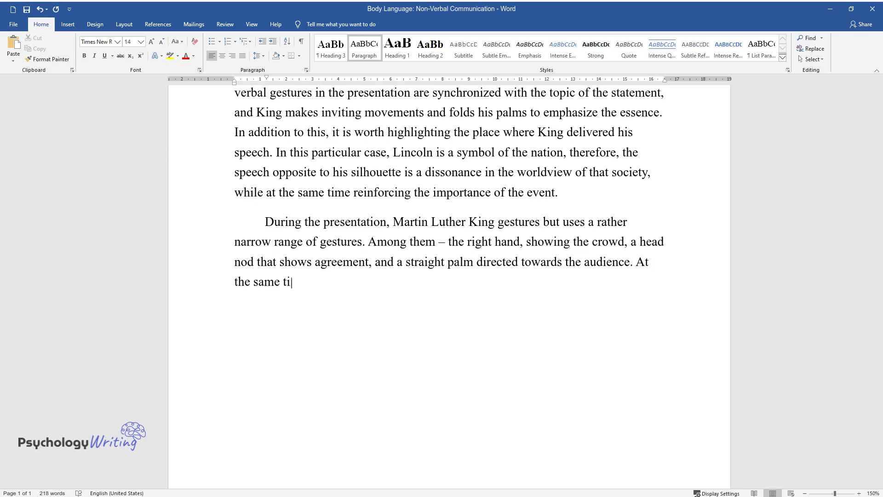
{"action": "type", "text": "me, the speaker avoids crossing his"}
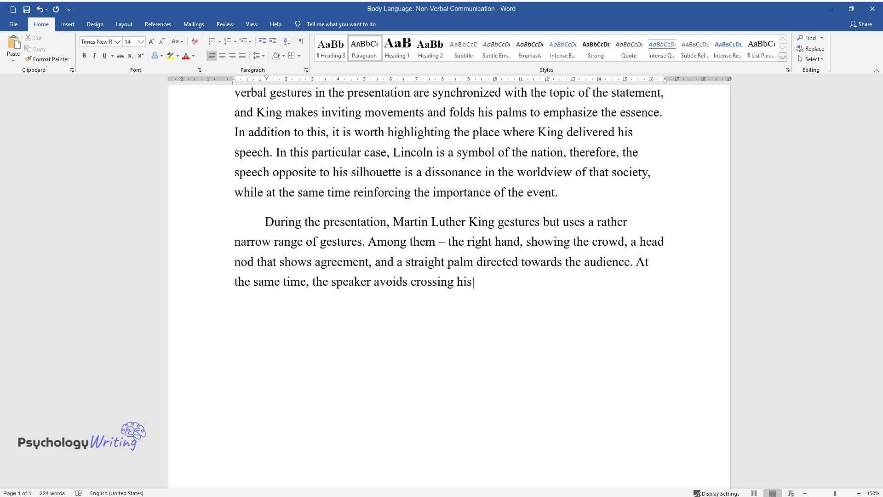
{"action": "type", "text": " legs and arms, since such gesture"}
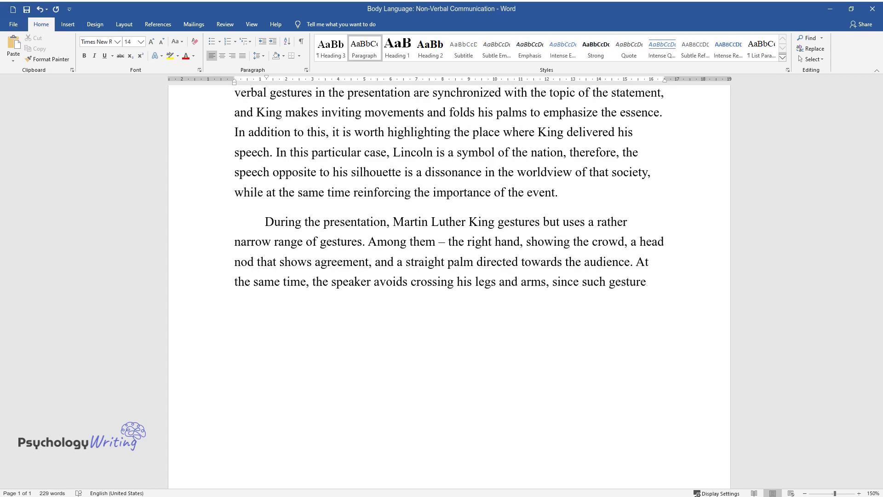
{"action": "type", "text": "s indicate that the person wants t"}
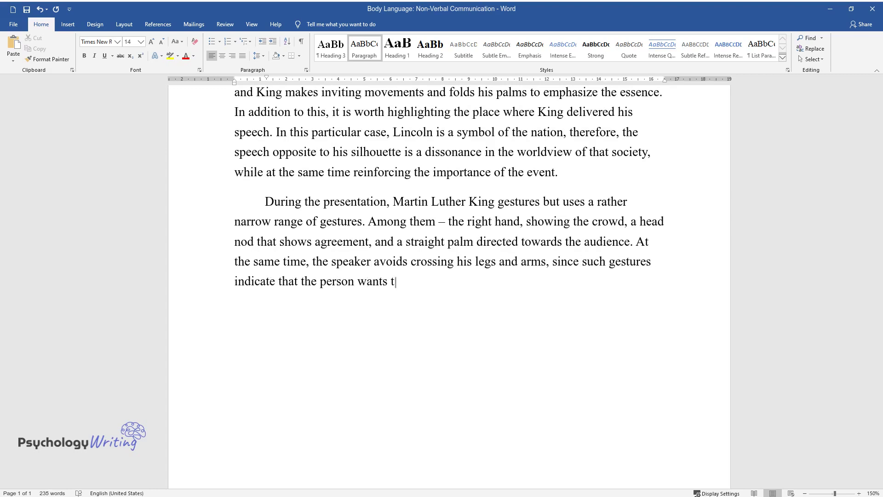
{"action": "type", "text": "o close and not communicate with th"}
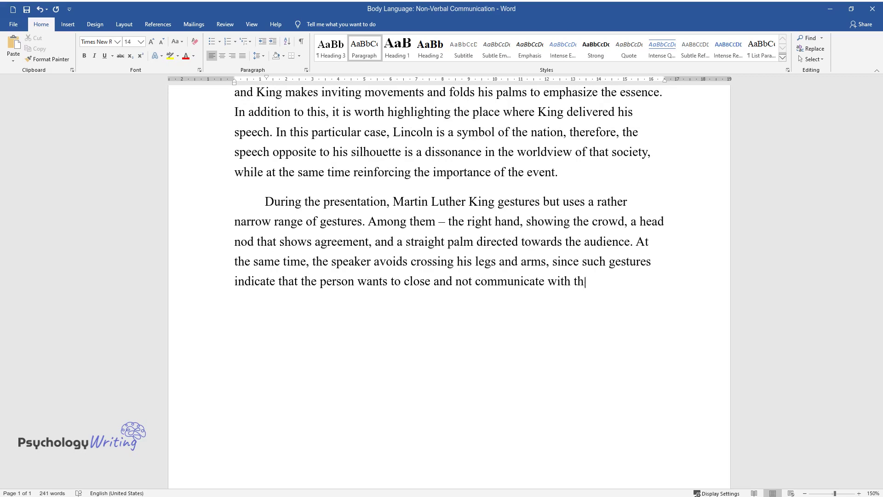
Write that the synergy of all the gestures let King win over the crowd, explained by the speech becoming interactive
{"action": "type", "text": "e audience. It was thanks to the synergy of"}
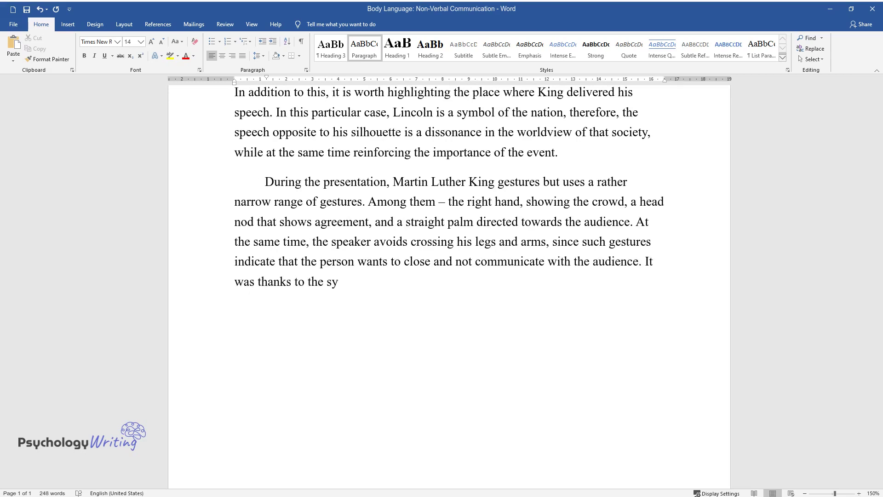
{"action": "type", "text": " all the gestures that Kin"}
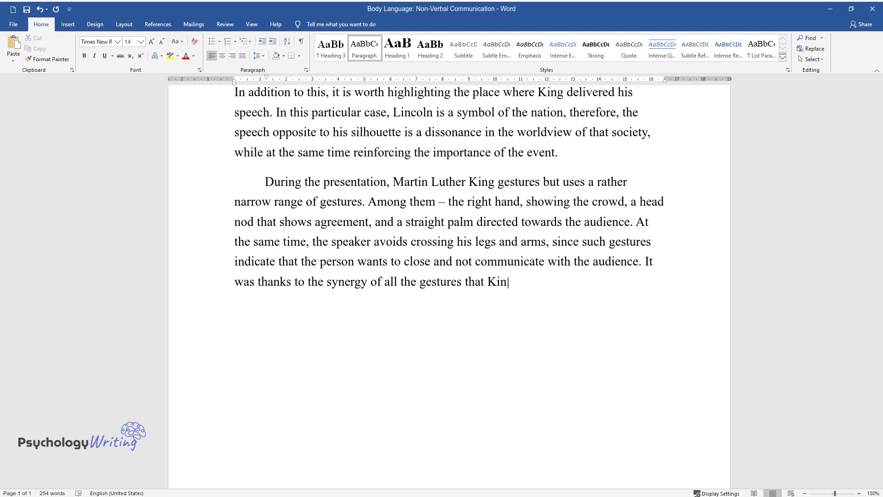
{"action": "type", "text": "g managed to win over the crowd. Th"}
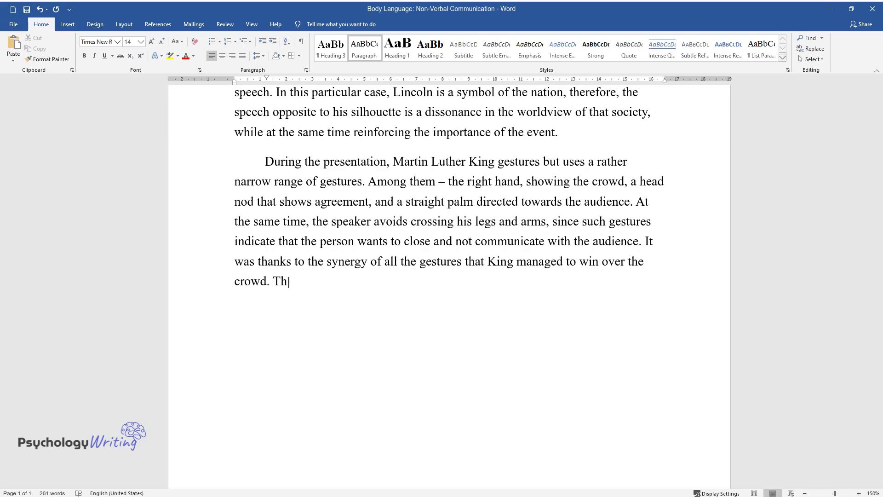
{"action": "type", "text": "is is explained by the fact that t"}
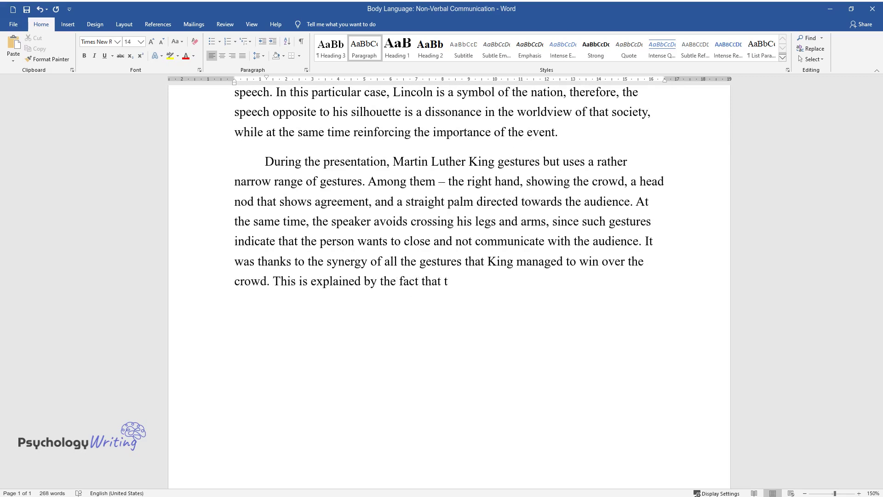
{"action": "type", "text": "hanks to all these gestures, the sp"}
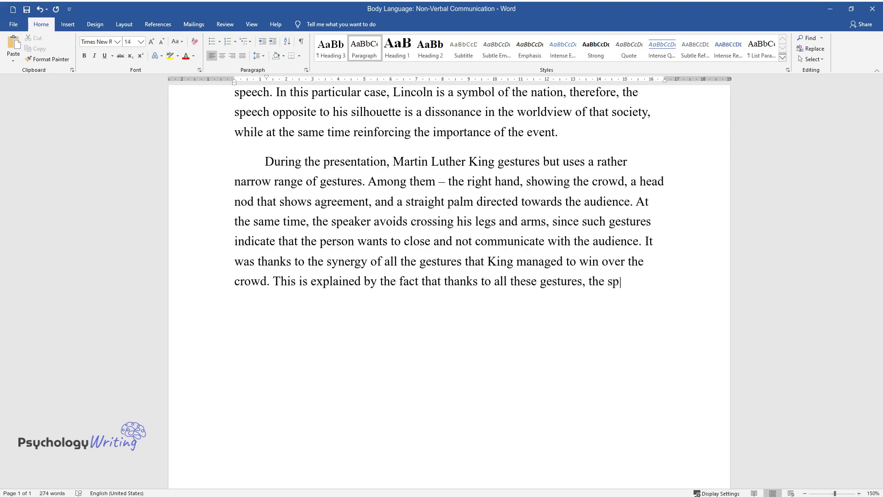
{"action": "type", "text": "eech becomes inte"}
Finish the paragraph by stating this made the speaker not a separate element speaking from the outside, but an integral part of the audience itself
{"action": "type", "text": "ractive. This mad"}
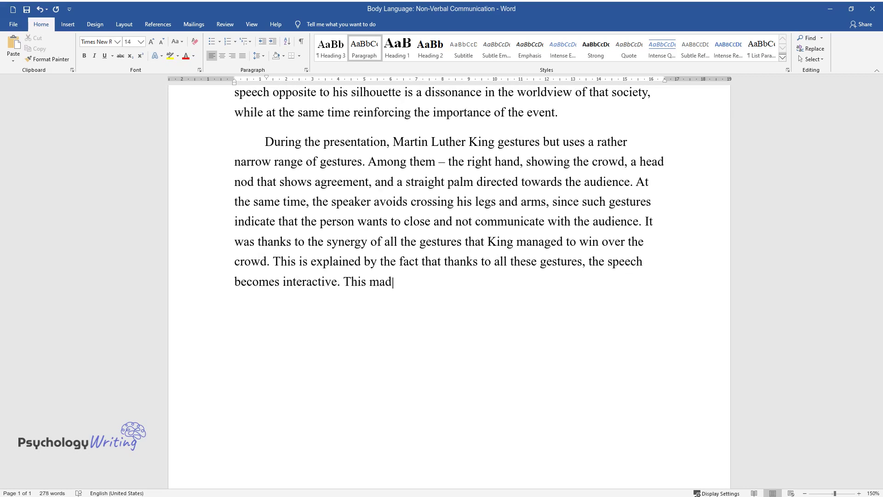
{"action": "type", "text": "e the speaker not a separate elemen"}
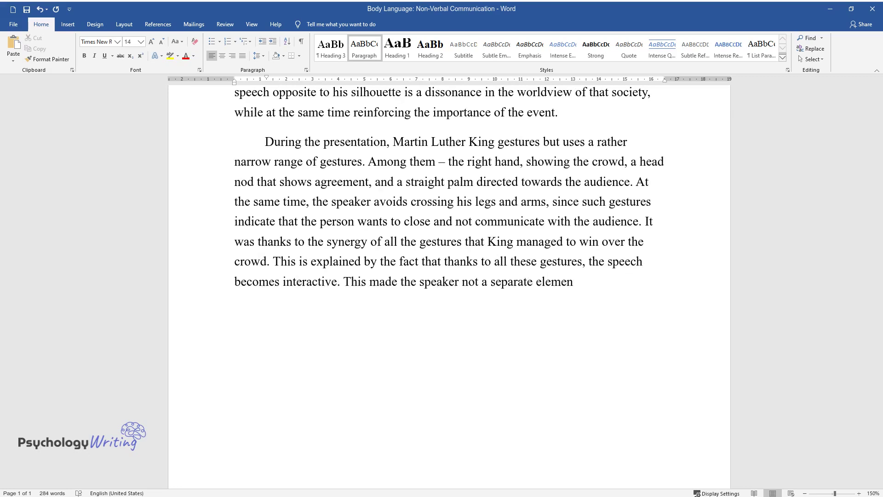
{"action": "type", "text": "t of speech, speaking from the out"}
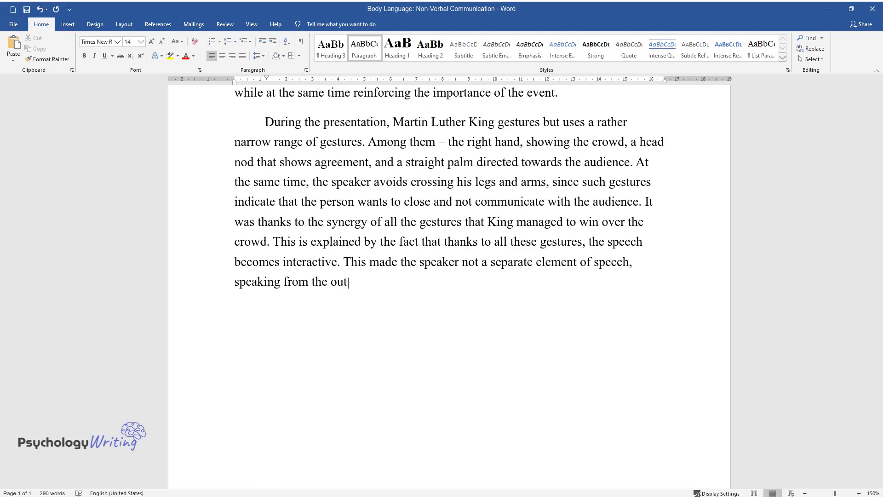
{"action": "type", "text": "side, but an integral part of the audience itself."}
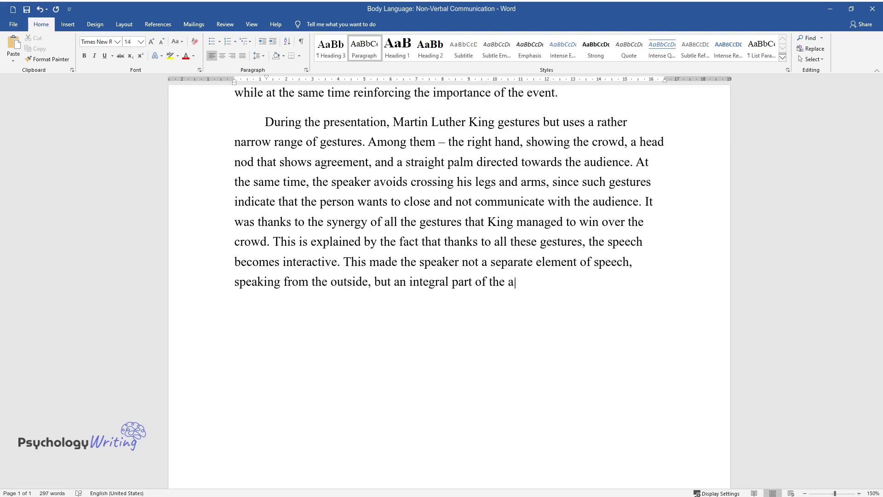
Start a paragraph on the second speaker, Alicia Garza, discussing slavery nowadays and citing statistics and polls as evidence that segregation has not been eradicated
{"action": "key", "text": "Return"}
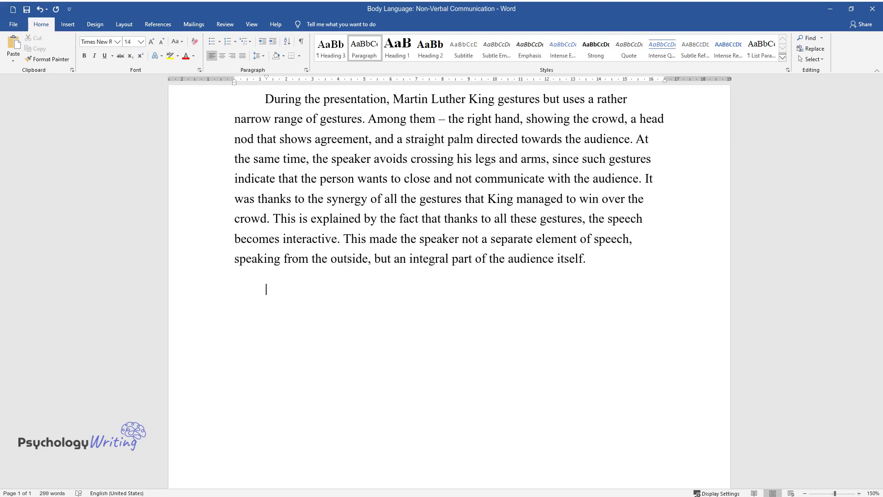
{"action": "type", "text": "The second speaker, Alicia"}
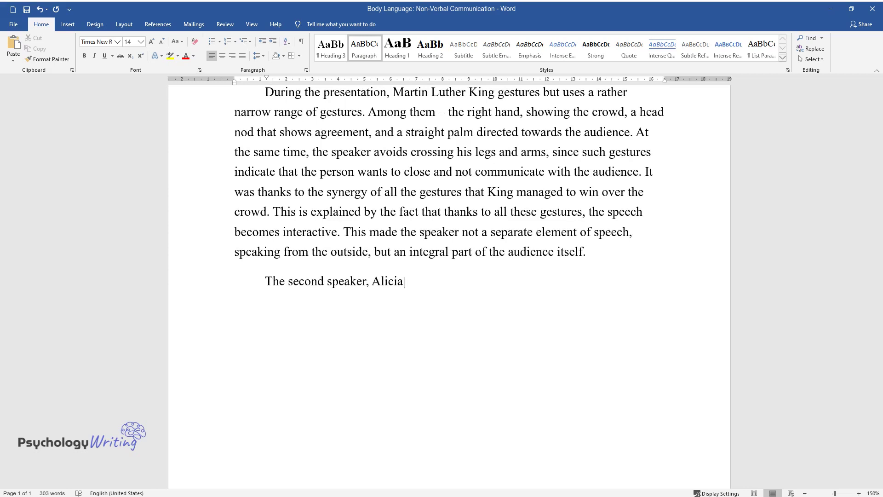
{"action": "type", "text": " Garza, also talks about the probl"}
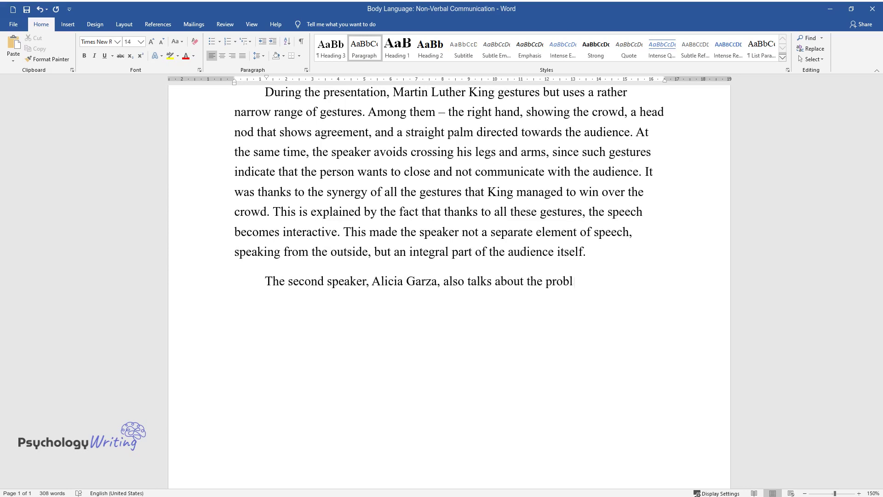
{"action": "type", "text": "em of slavery, but nowaday"}
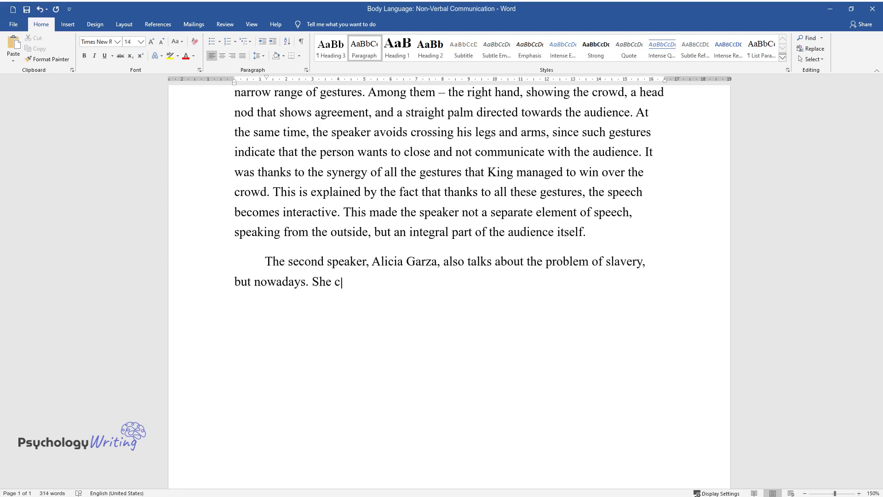
{"action": "type", "text": "s. She cites statistics and polls as evide"}
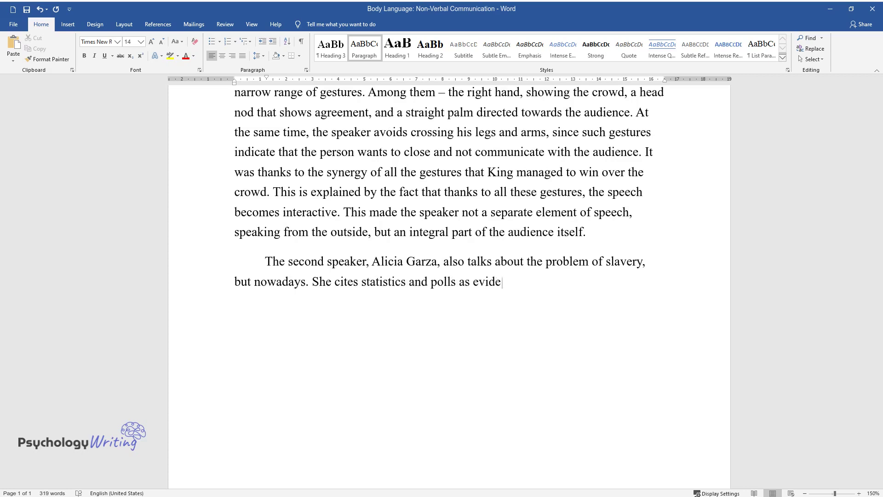
{"action": "type", "text": "nce that segregation has not been eradicate"}
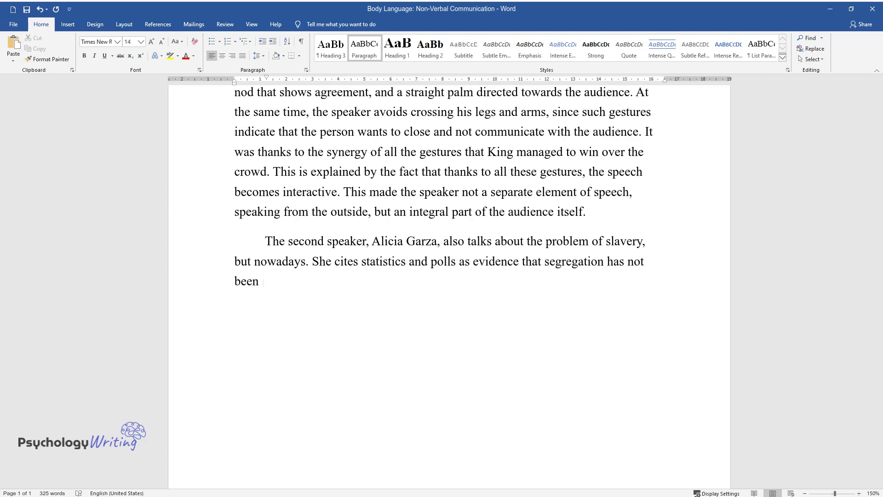
Add that the girl insists on urgent changes in the behavior of society and the state, as white pressure continues
{"action": "type", "text": "d completely. In addition"}
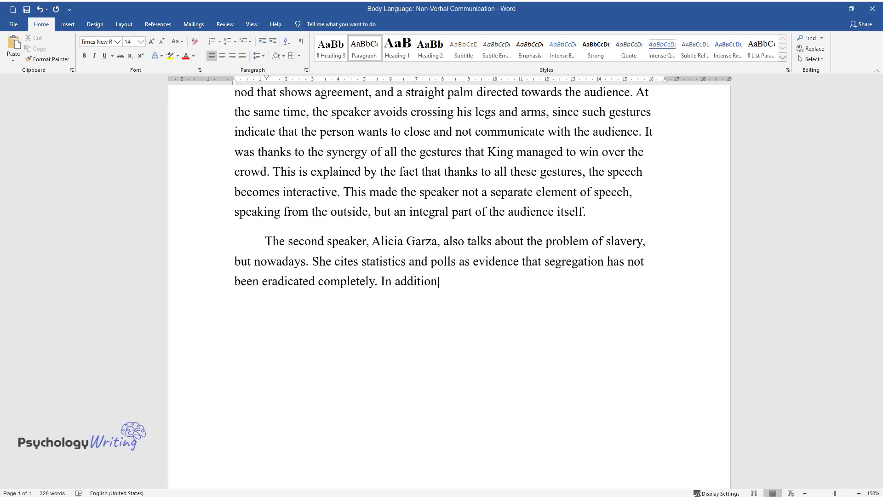
{"action": "type", "text": ", the girl insists on urgent changes in the behavio"}
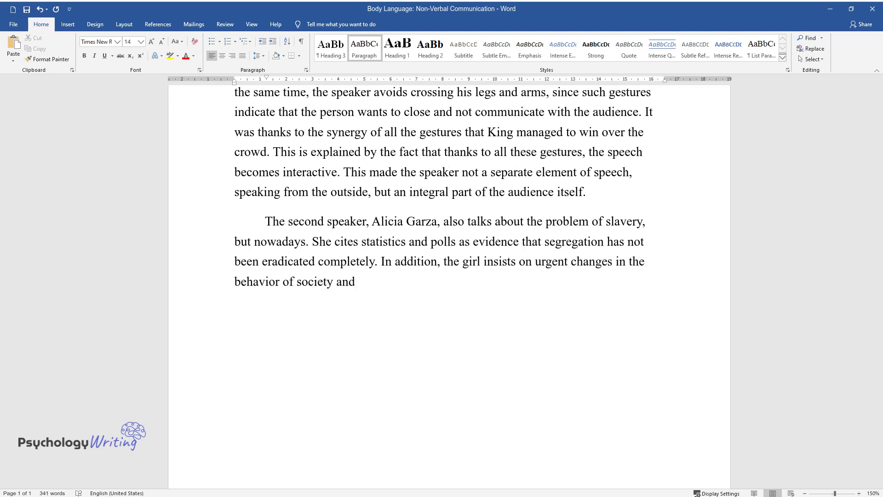
{"action": "type", "text": "r of society and the state, as white pressure cont"}
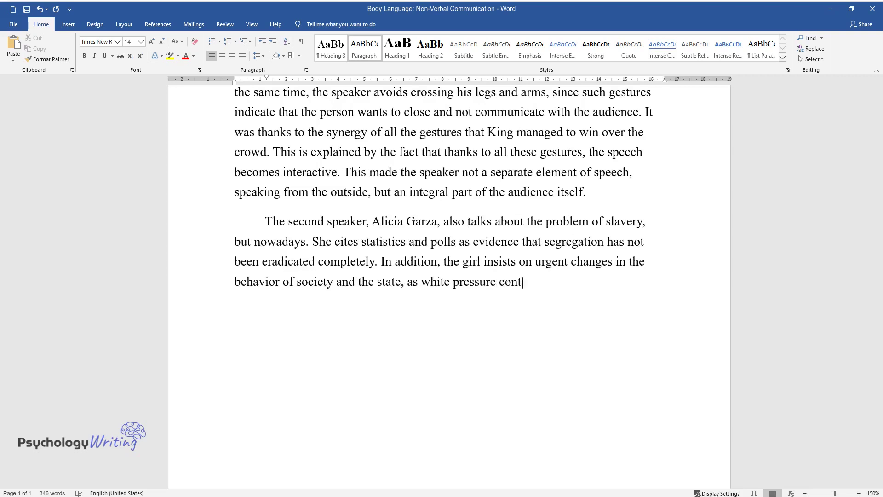
Write that analyzing the speech of Alicia Garza shows it differs significantly from King, despite the fact that gestures are also the main tool
{"action": "type", "text": "inues. Nevertheless, by analyzing the speec"}
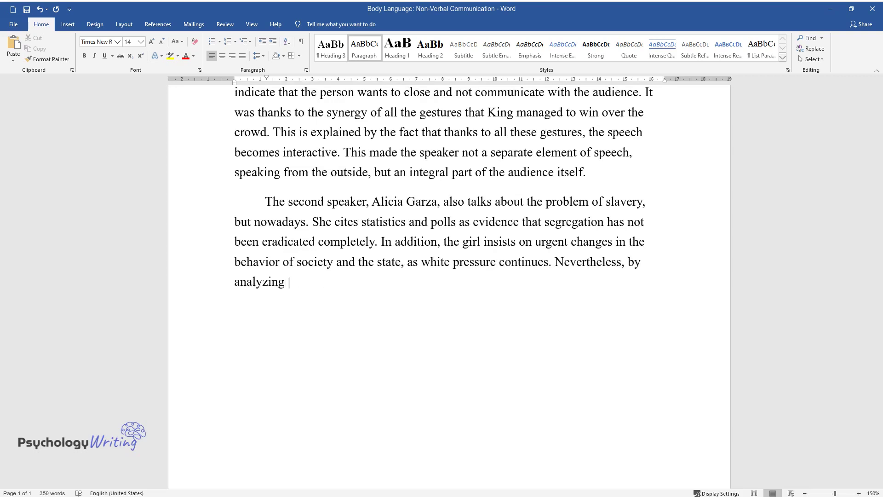
{"action": "type", "text": "h of Alicia Garza, it can"}
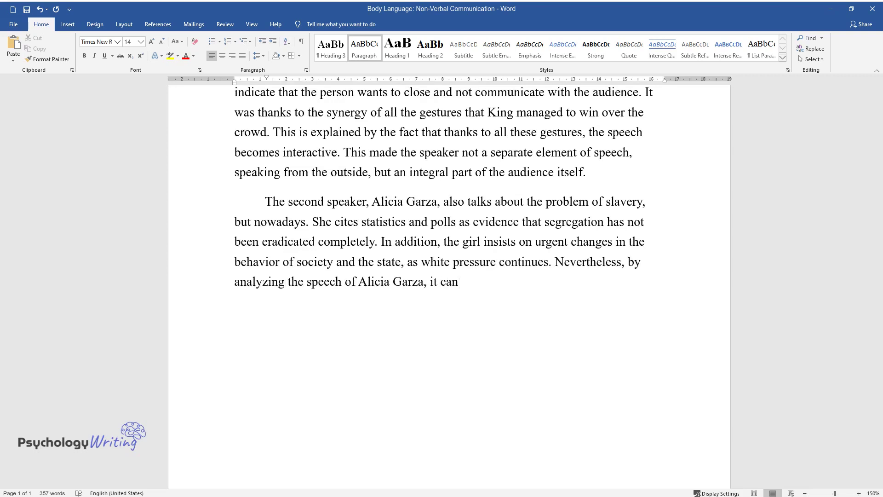
{"action": "type", "text": " be concluded that it differs sign"}
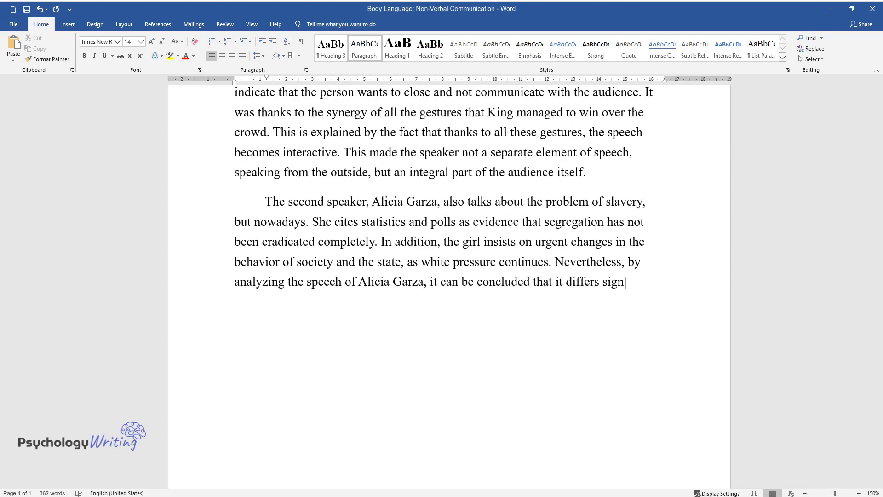
{"action": "type", "text": "ificantly from King, despite the f"}
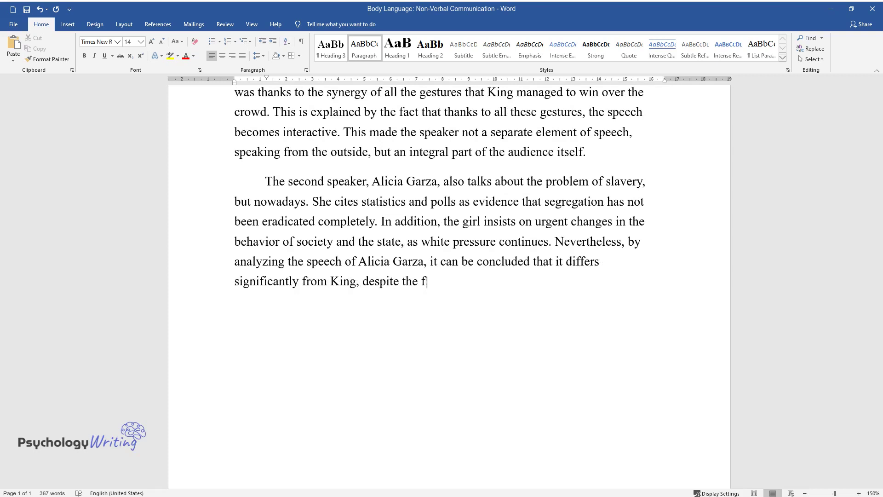
{"action": "type", "text": "act that gestures are also the mai"}
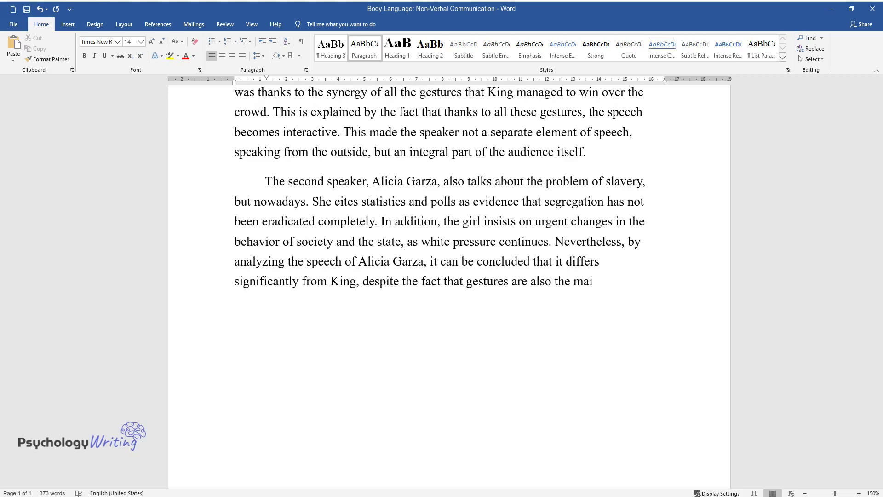
Explain that the speaker often folds her hands in a triangle in front of her stomach as if limiting herself from the audience
{"action": "type", "text": "n tool. The fact is that the speaker often folds he"}
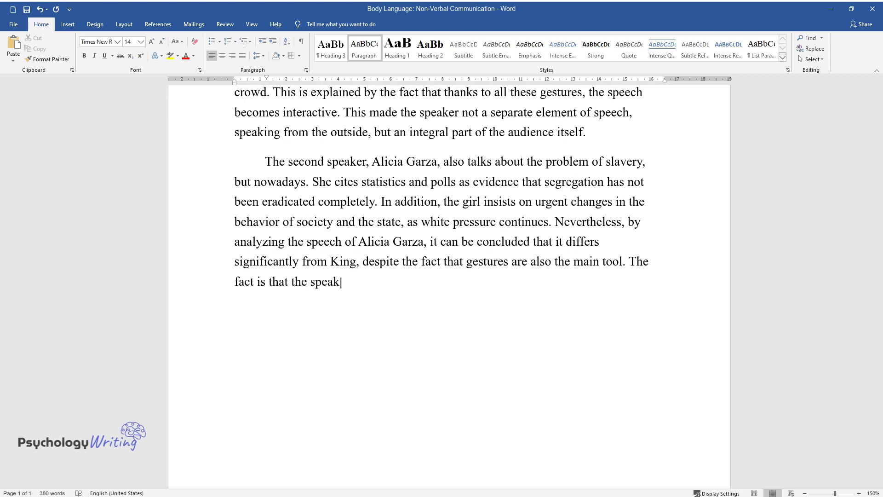
{"action": "type", "text": "r hands in a tria"}
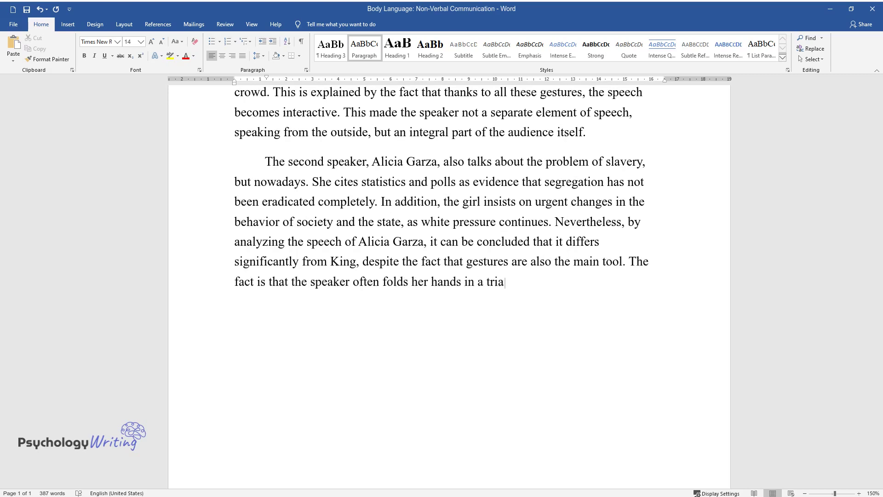
{"action": "type", "text": "ngle in front of her stomach as if"}
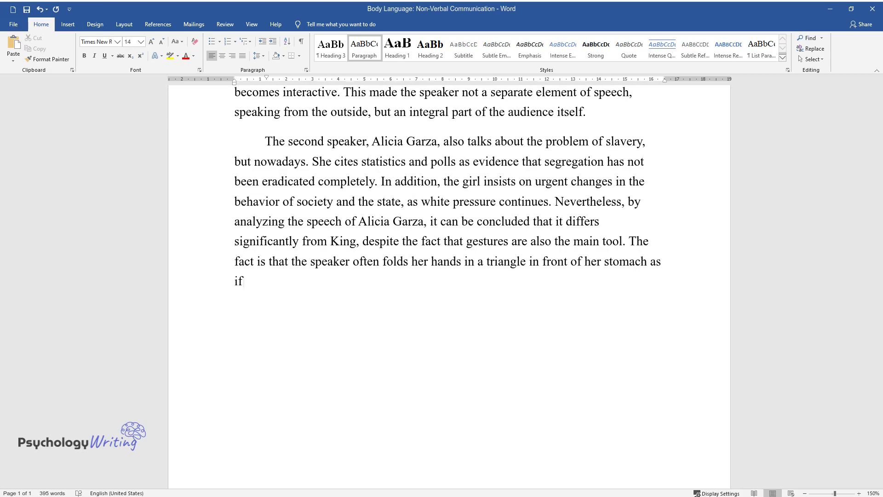
{"action": "type", "text": " limiting herself from the audienc"}
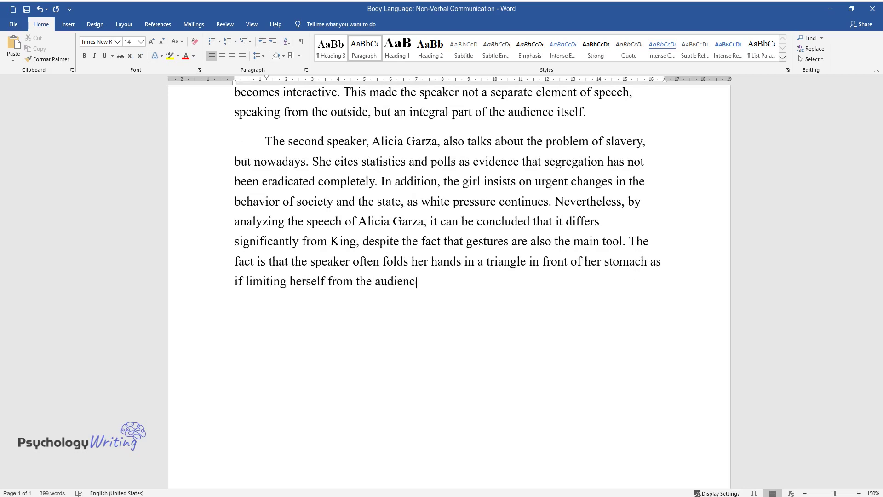
Add that such a gesture also denotes the speaker's undoubted correctness, creating the appearance of confidence and indisputability of all the information provided
{"action": "type", "text": "e. In addition, such a gesture al"}
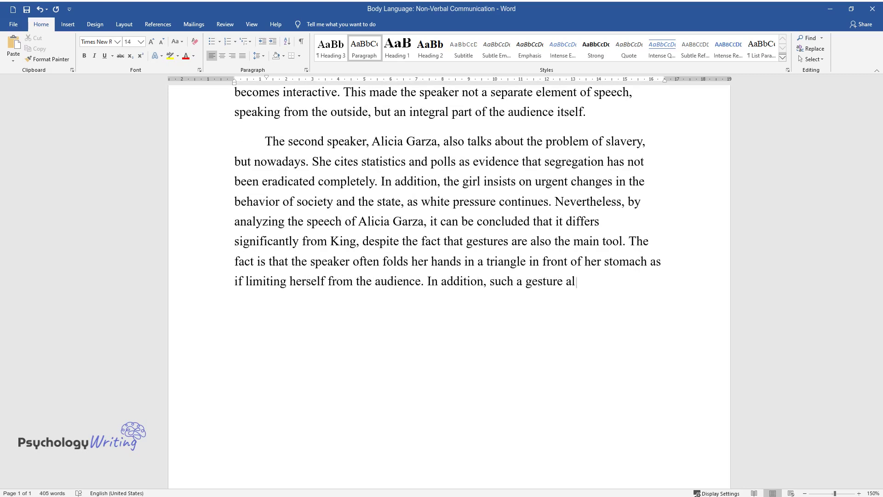
{"action": "type", "text": "so denotes the undoubted c"}
{"action": "type", "text": "orrectne"}
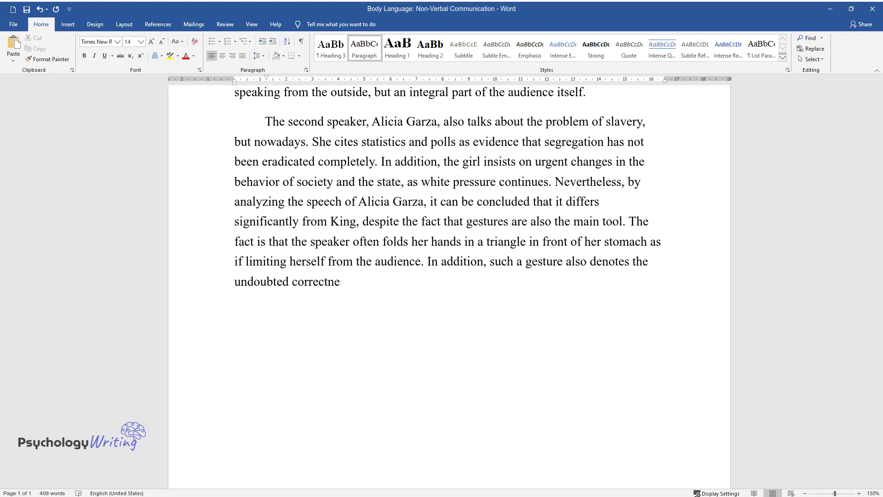
{"action": "type", "text": "ss of the speaker, that is, it cre"}
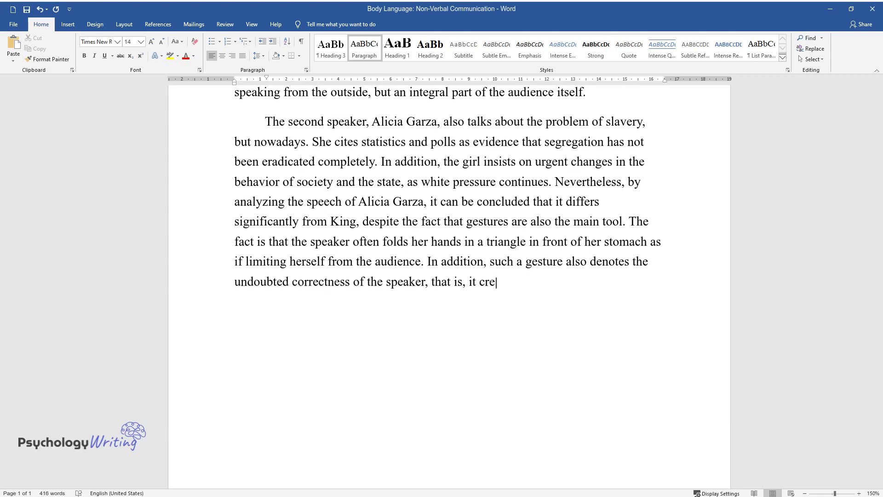
{"action": "type", "text": "ates the appearance of confidence and indisputabil"}
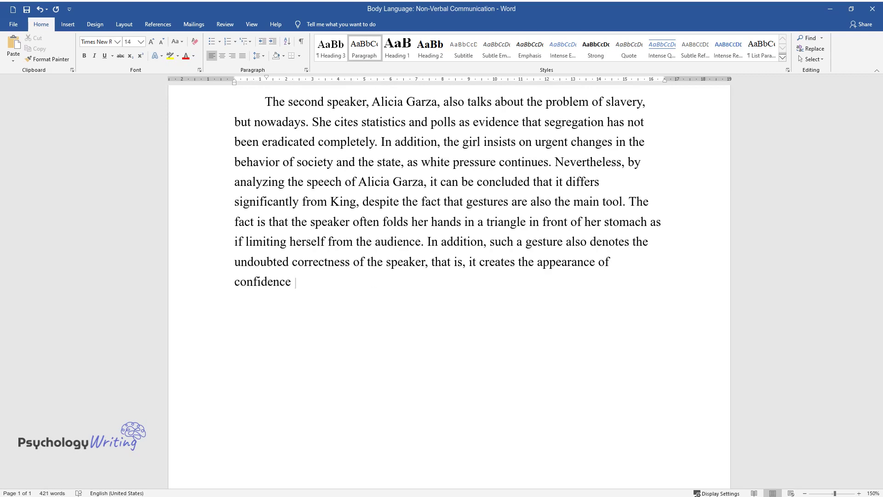
{"action": "type", "text": "ity of all the inf"}
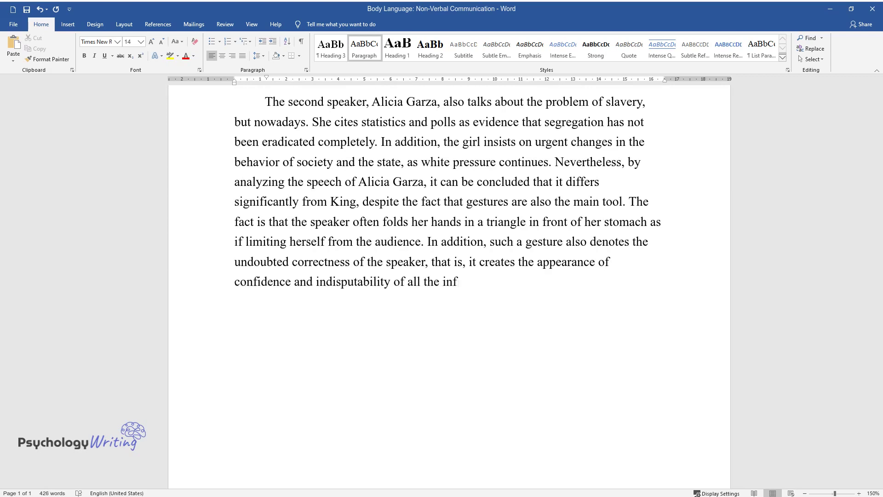
State that the main virtue of her performance is confidence and firm conviction, supported by gestures, which also predisposes the audience to the character
{"action": "type", "text": "ormation provided. The main virtue"}
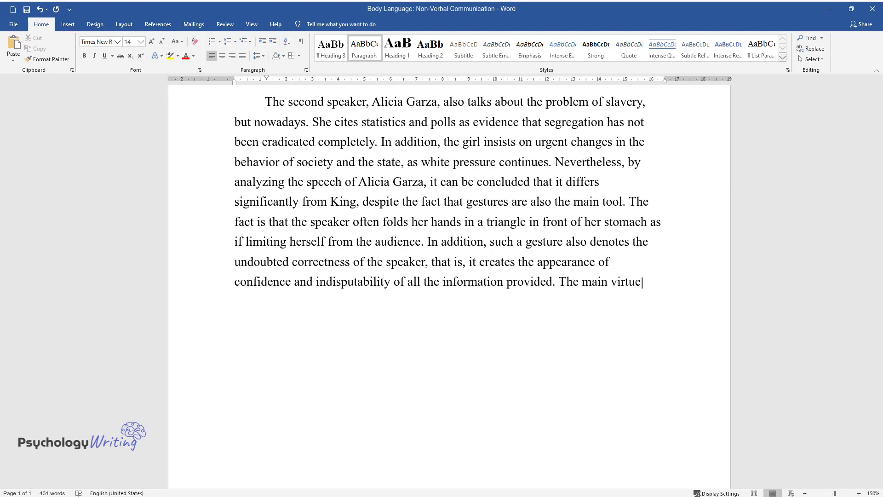
{"action": "type", "text": " of her performance is confidence "}
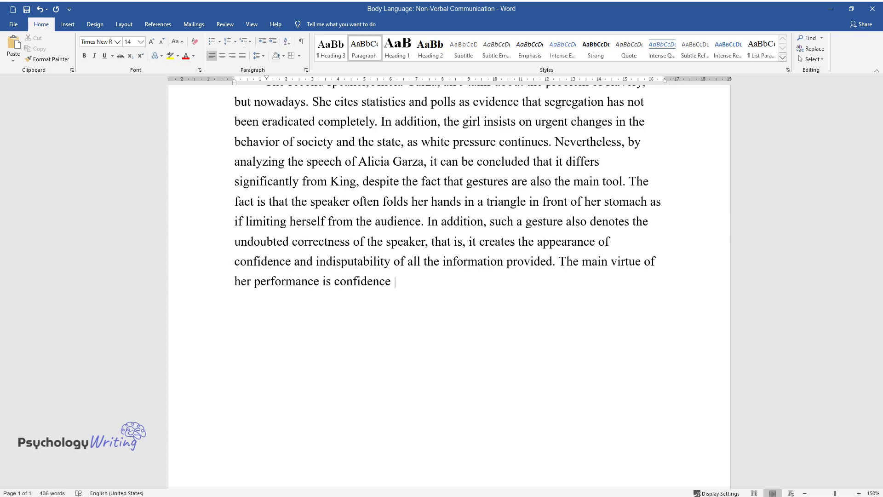
{"action": "type", "text": "and firm conviction, supported by "}
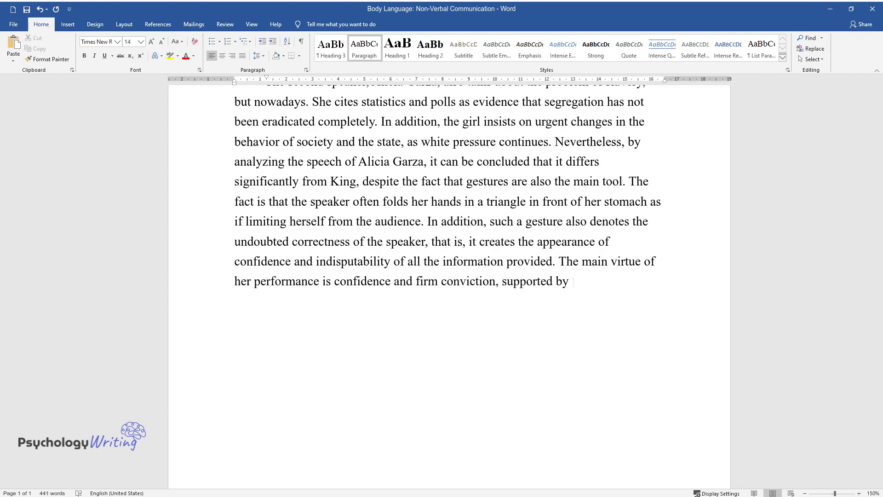
{"action": "type", "text": "gestures, which also predisposes t"}
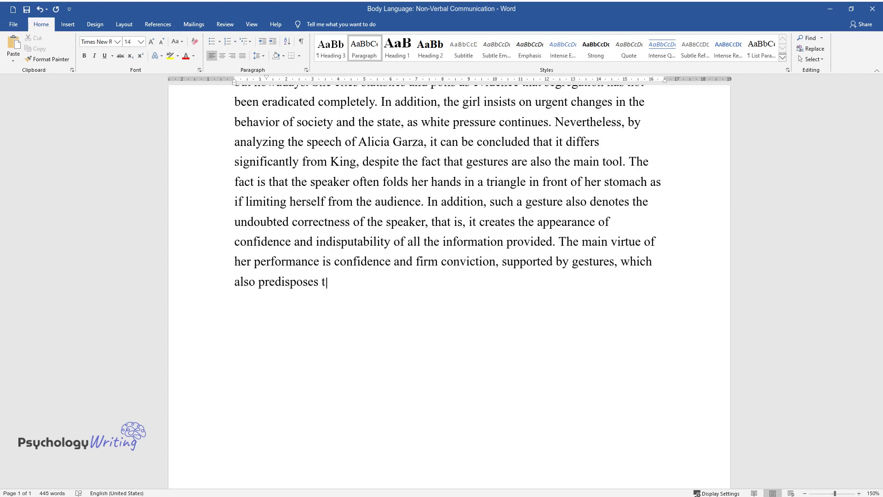
{"action": "type", "text": "he audience to the character. The"}
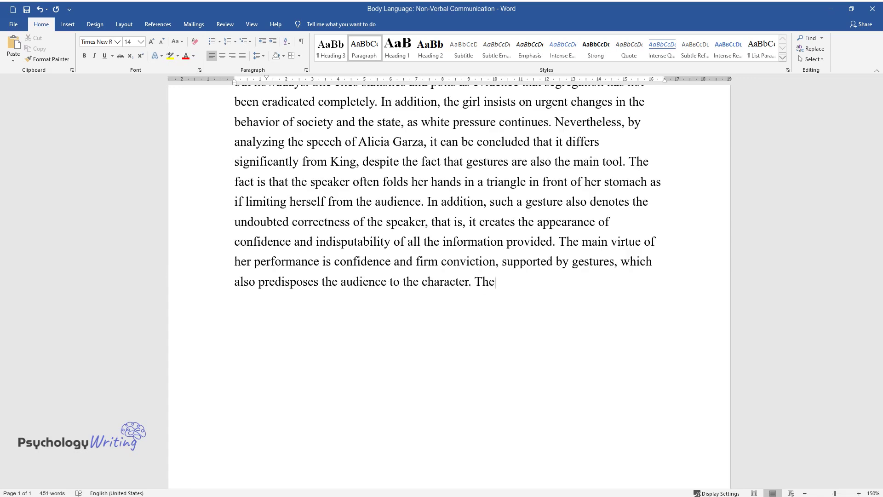
Write that the meaning of the speech becomes extremely simple and the audience does not have possible doubts about the arguments and reasoning
{"action": "type", "text": " meaning of the speech becomes extremely simple, an"}
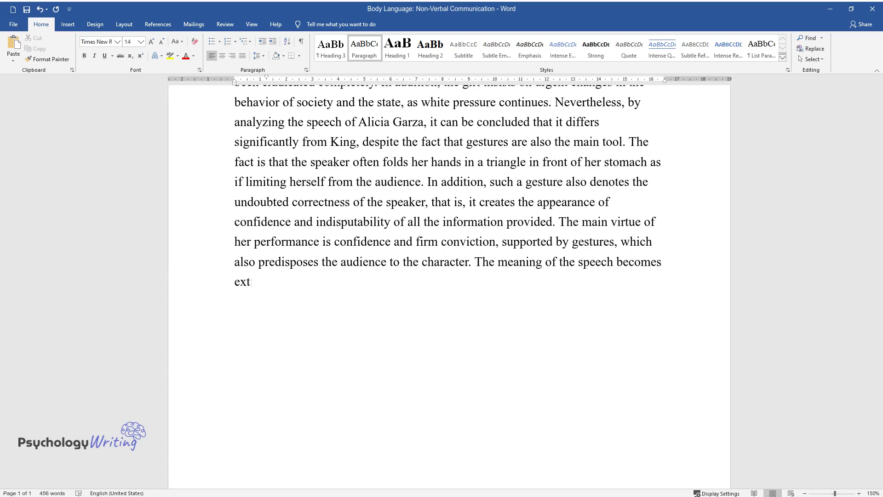
{"action": "type", "text": "d the audience do"}
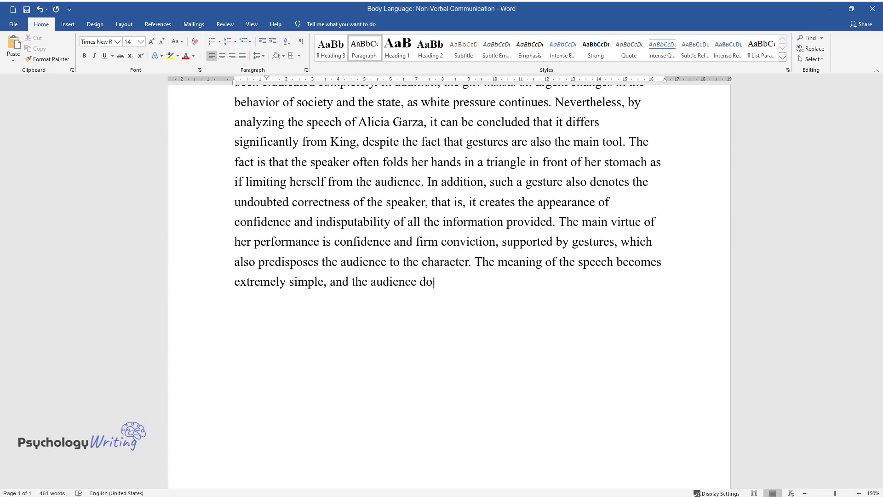
{"action": "type", "text": "es not have possible doubts about "}
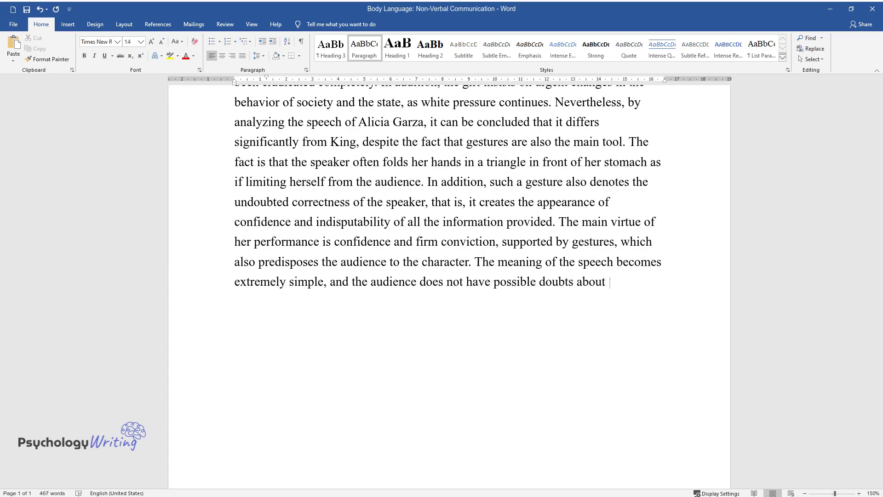
{"action": "type", "text": "the arguments and reasoning. This "}
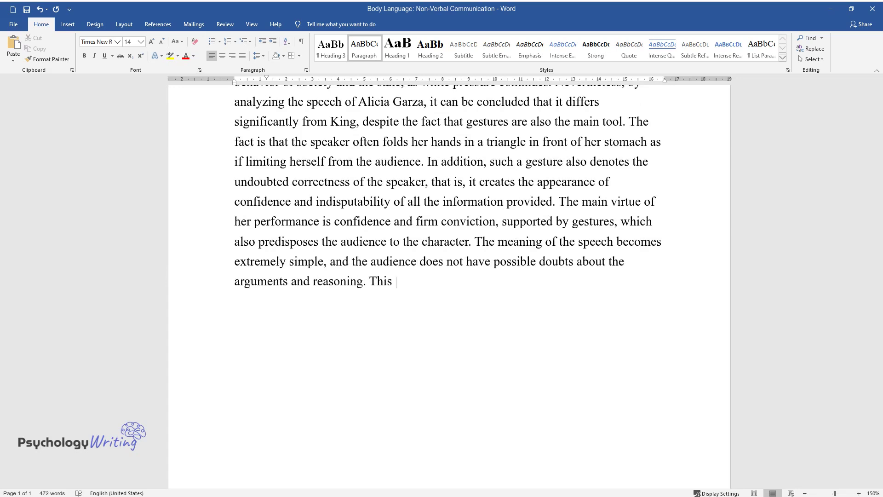
Add that this psychological technique works positively and effectively for Alicia, so her performance is a benchmark
{"action": "type", "text": "psychological technique works posi"}
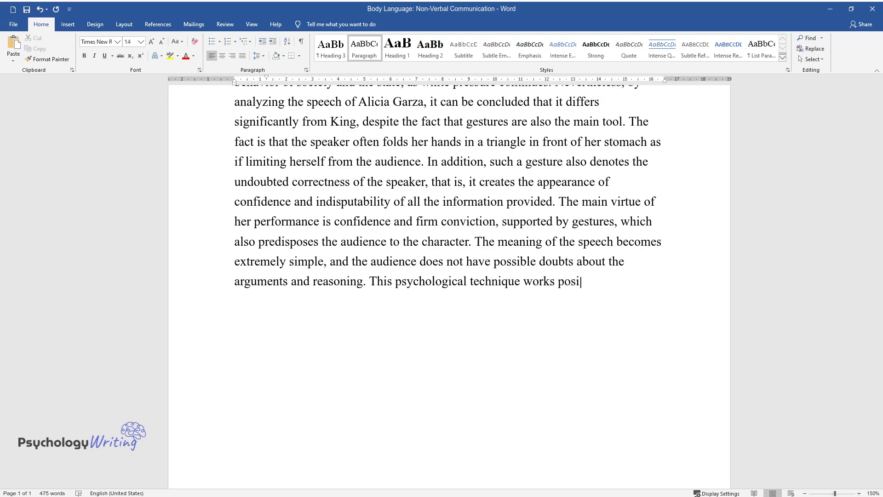
{"action": "type", "text": "tively and effectively for Alicia, so her p"}
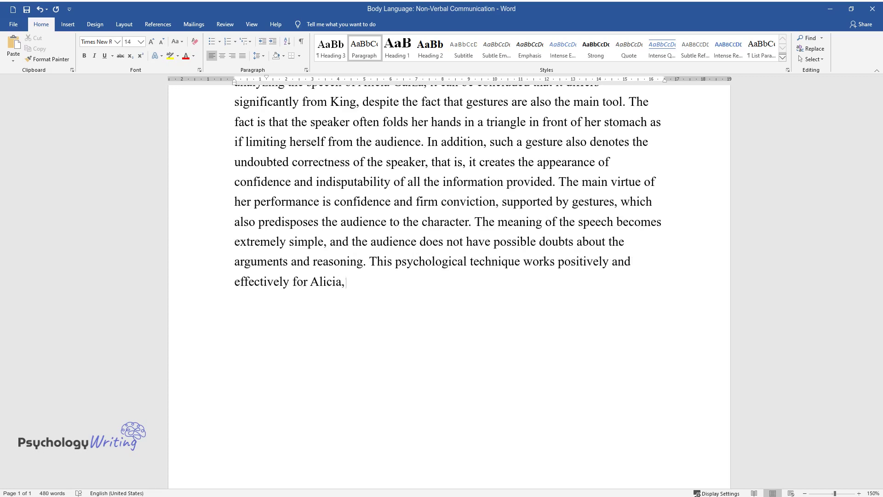
{"action": "type", "text": "erformance is a benchmark"}
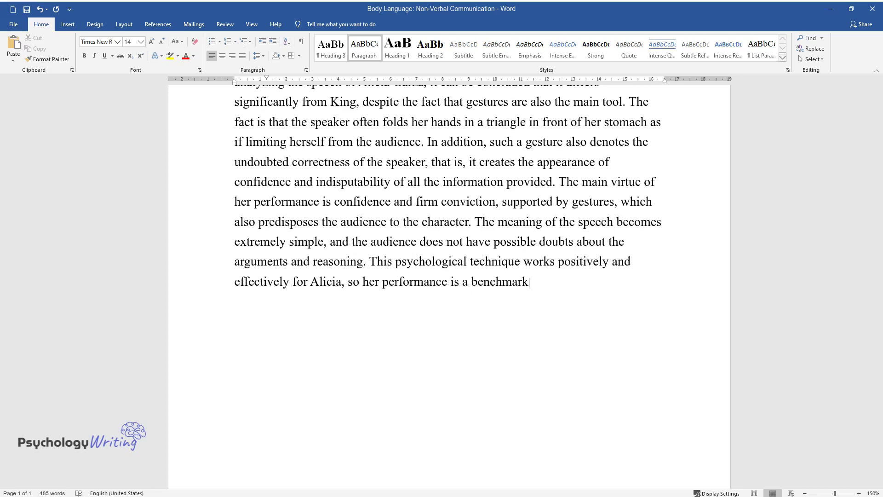
Discuss the place of the performance, writing that darkness and the stage raised above the people provide the audience with complete focus and give the woman confidence
{"action": "type", "text": ". It is also necessary to analyze the plac"}
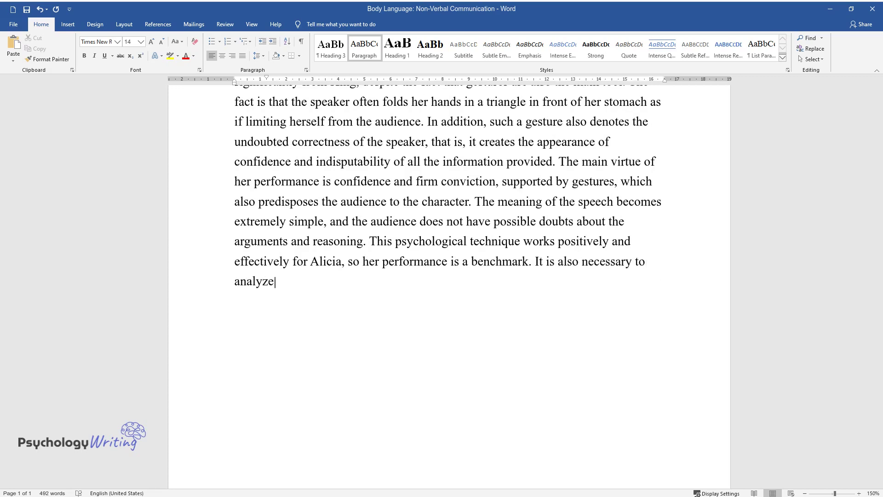
{"action": "type", "text": "e where the performance ta"}
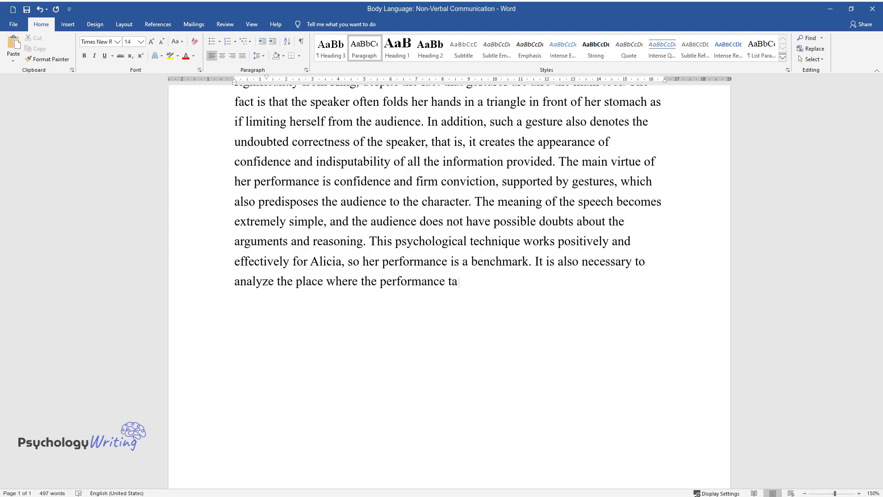
{"action": "type", "text": "kes place. The tones of darkness"}
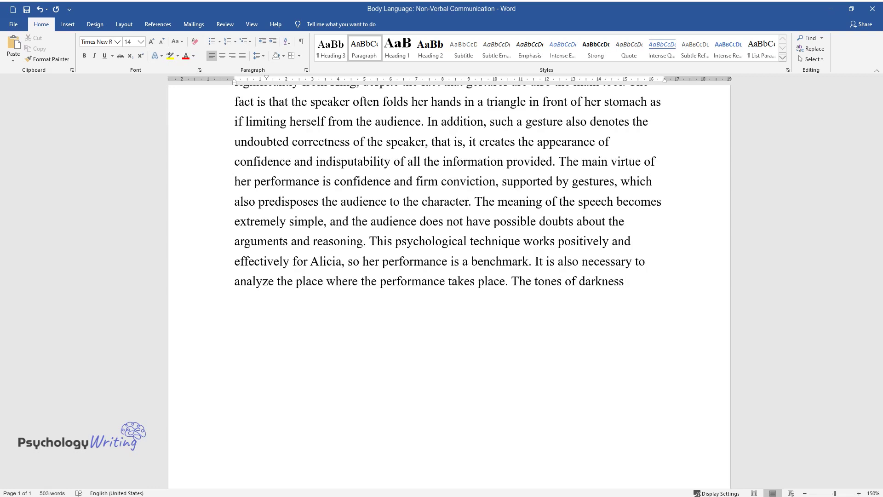
{"action": "type", "text": " and the stage raised above the peo"}
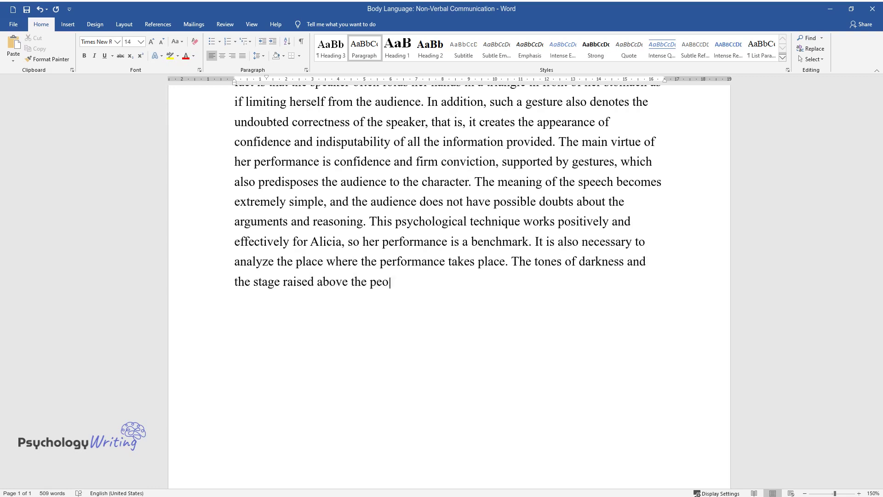
{"action": "type", "text": "de the audience w"}
{"action": "type", "text": "ith complete focus and give the woman conf"}
Finish the paragraph by explaining that the dark atmosphere and elevation above the other allow the speaker to avoid potentially unpleasant psychological barriers
{"action": "type", "text": "idence. The phenomenon consists in"}
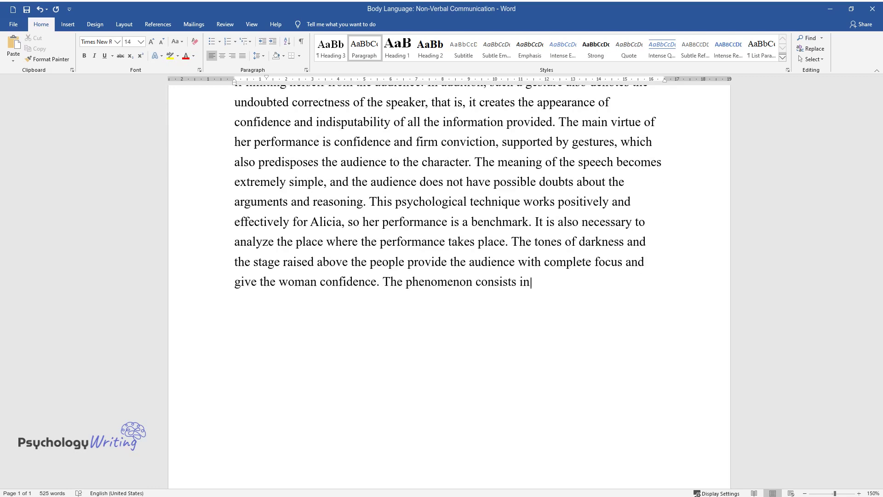
{"action": "type", "text": " the fact that the dark atmosphere"}
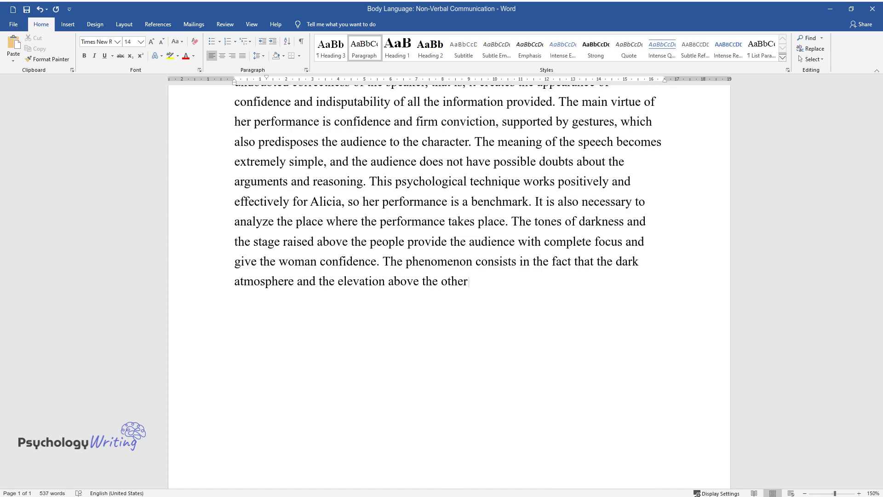
{"action": "type", "text": " and the elevation above the other allow the speaker to avoid potent"}
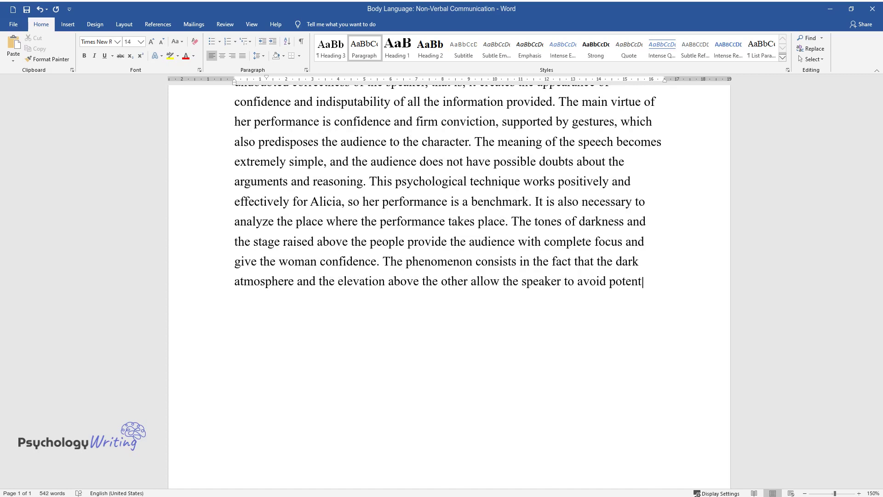
{"action": "type", "text": "ially unpleasant psychological barriers."}
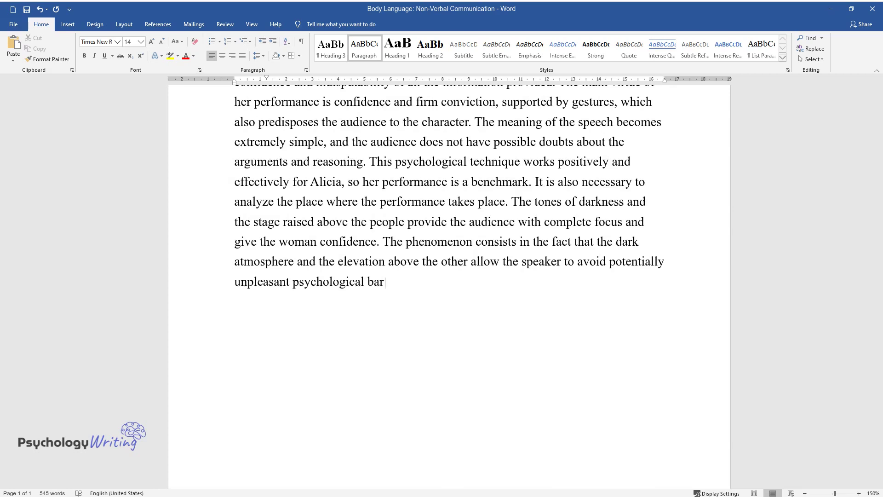
Start a new paragraph stating that, separately, it is worth highlighting the facial expressions of both analyzed speakers
{"action": "key", "text": "Return"}
{"action": "type", "text": "Sepa"}
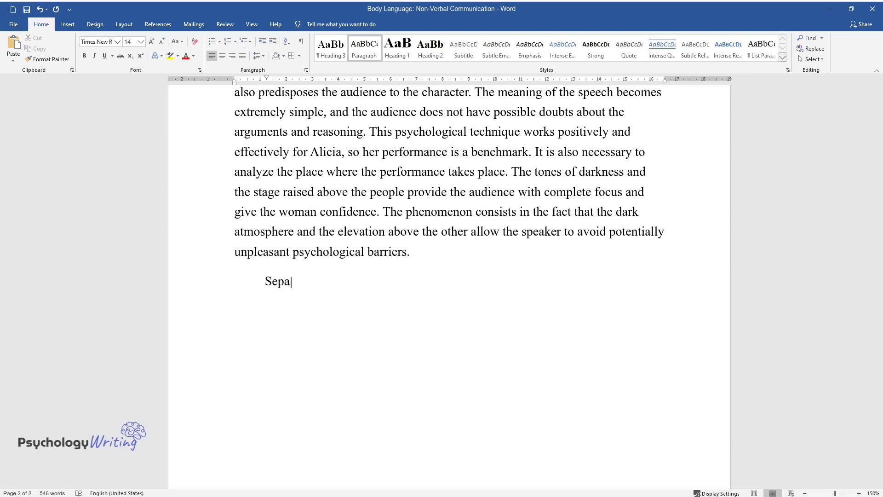
{"action": "type", "text": "rately, it is worth highlighting the "}
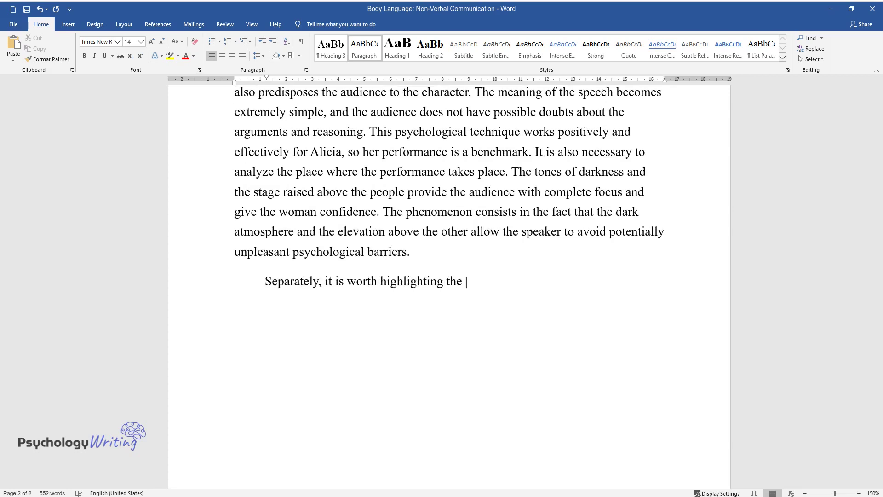
{"action": "type", "text": "facial expressions of both analyzed"}
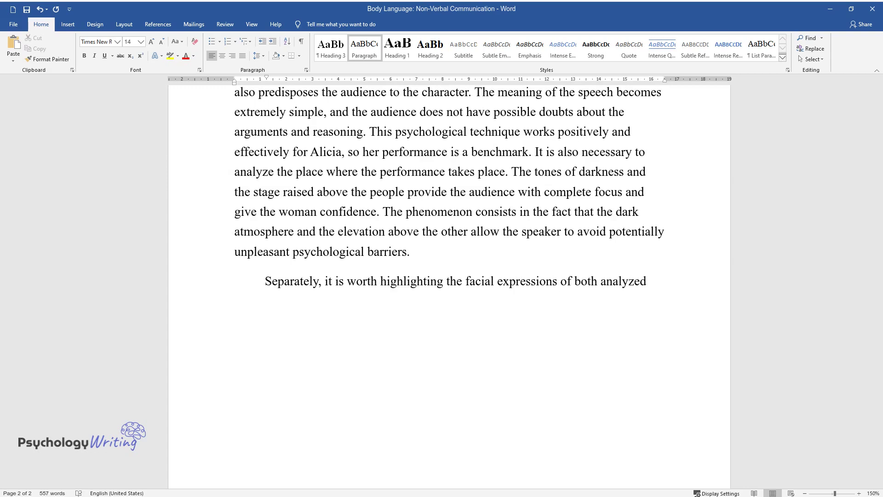
Write that the speakers have strong facial features and large mouths that allow them to focus on the necessary words and transmit emotions
{"action": "type", "text": " speakers. They have strong facial fe"}
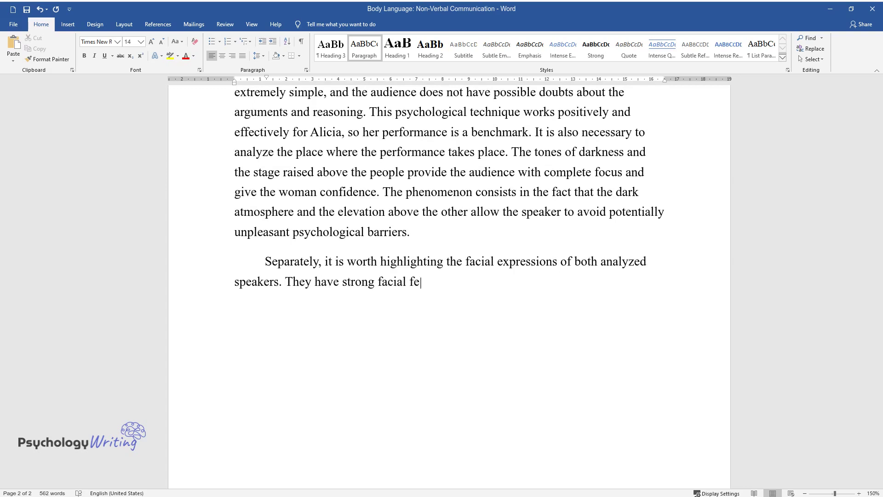
{"action": "type", "text": "atures and large mouths that allow th"}
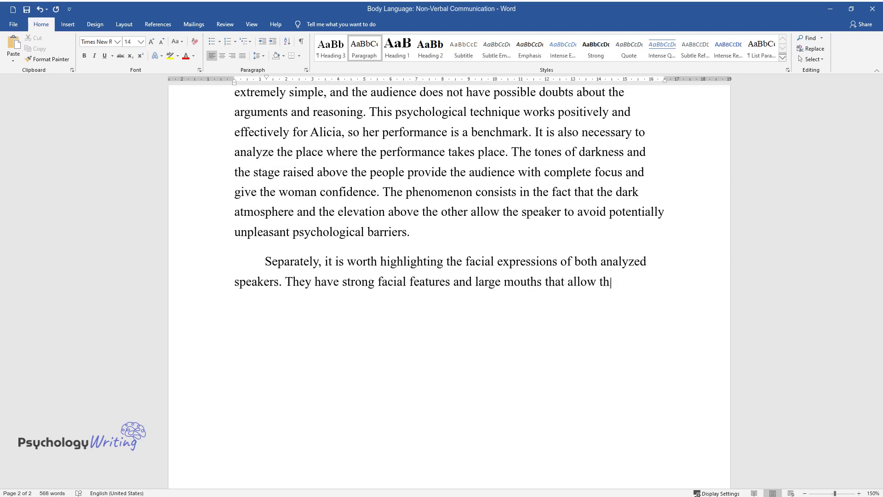
{"action": "type", "text": "em to focus on the necessary words and transmit emotio"}
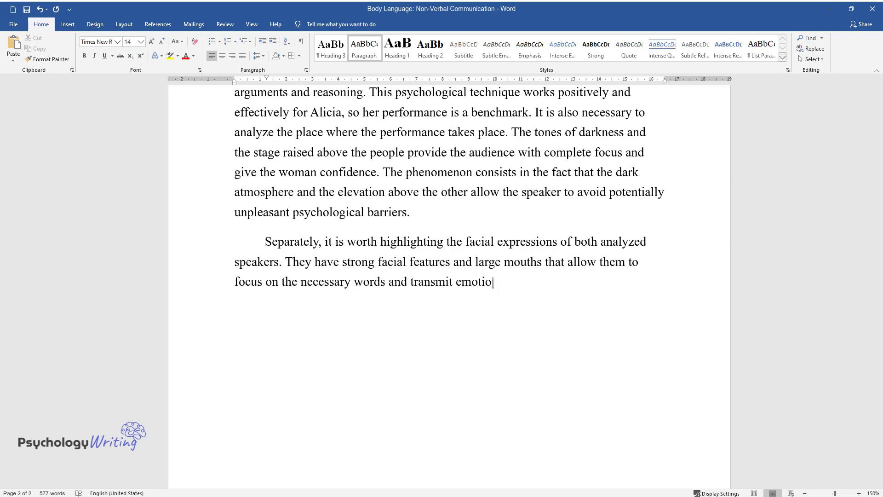
Write that the audience feels the characters are talking about the personal and the actual, experiencing all the emotions and not making dry speech
{"action": "type", "text": "ns. The audience gets the feeling tha"}
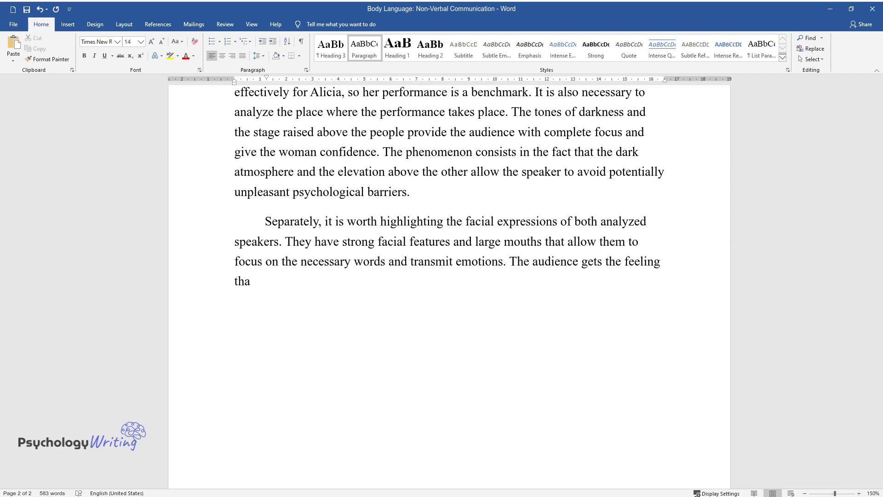
{"action": "type", "text": "t the characters are talking about t"}
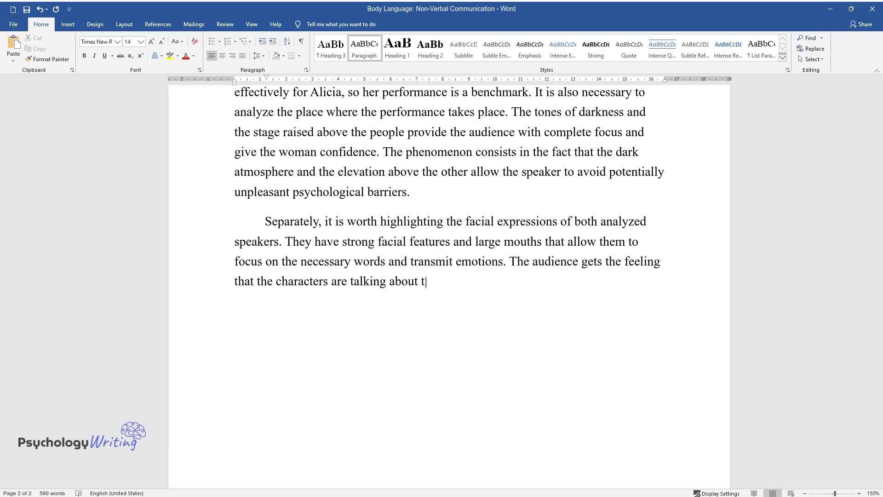
{"action": "type", "text": "he personal and the actual, they are "}
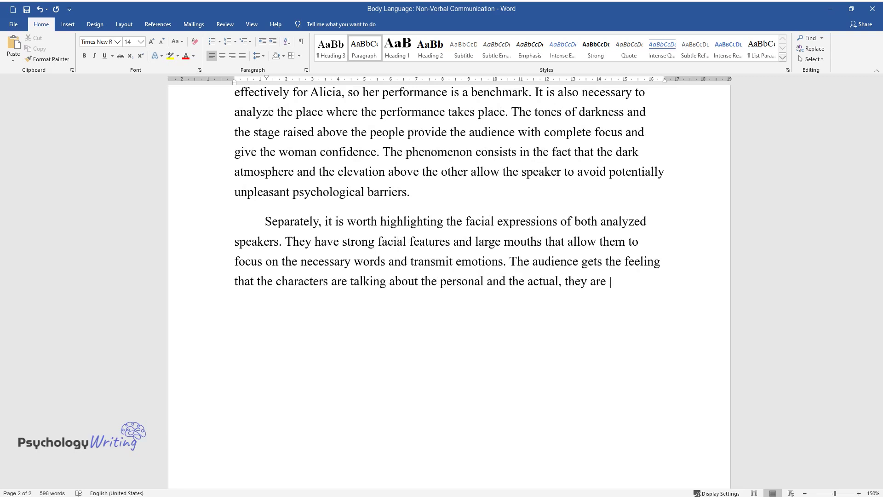
{"action": "type", "text": "experiencing all the emotions and are not making dry speech. This has a positive effect on the overall plan o"}
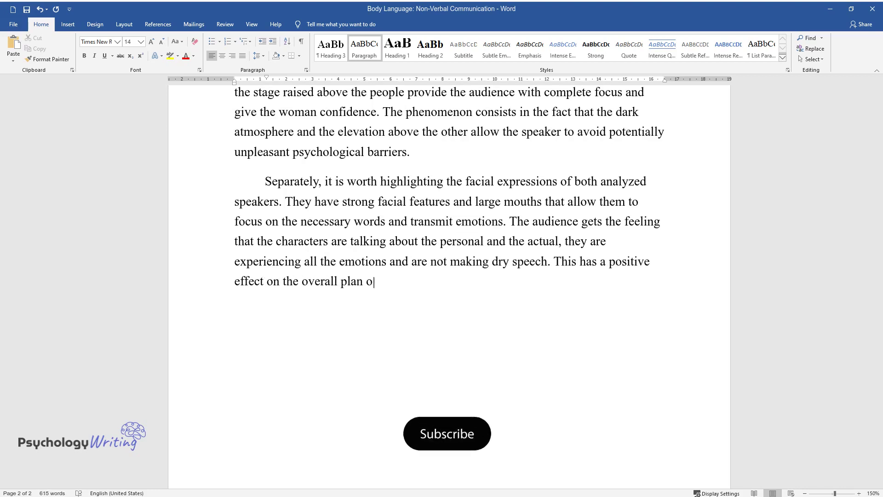
Explain the positive effect on the overall speech: it hooks the audience and makes them believe in the sincerity and topicality of the topic
{"action": "type", "text": "f the speech because it hooks the au"}
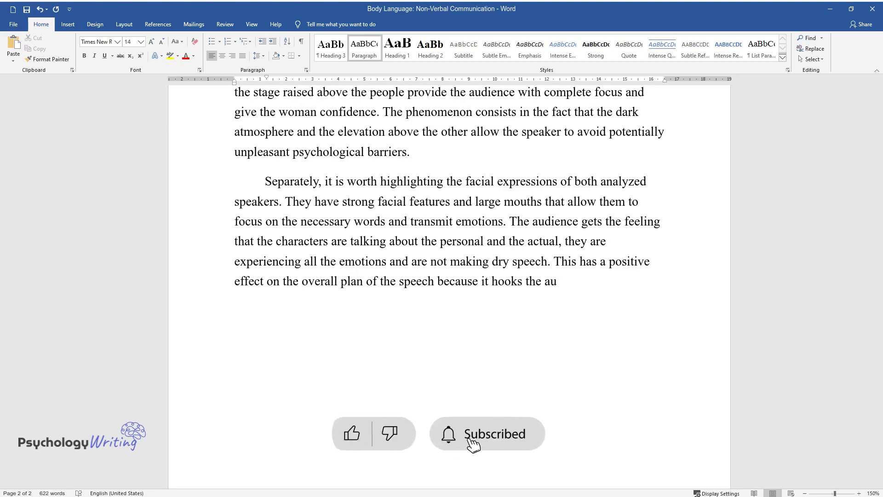
{"action": "type", "text": "dience and makes them believe in the"}
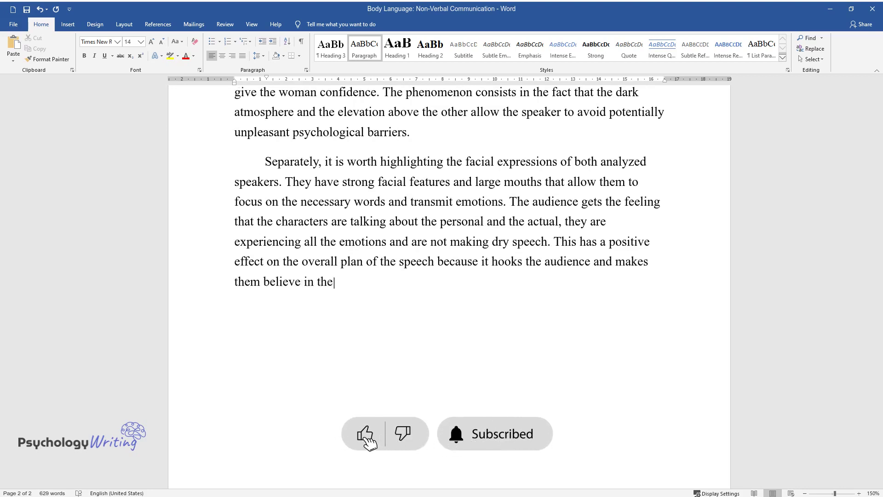
{"action": "type", "text": " sincerity and topicality of the topi"}
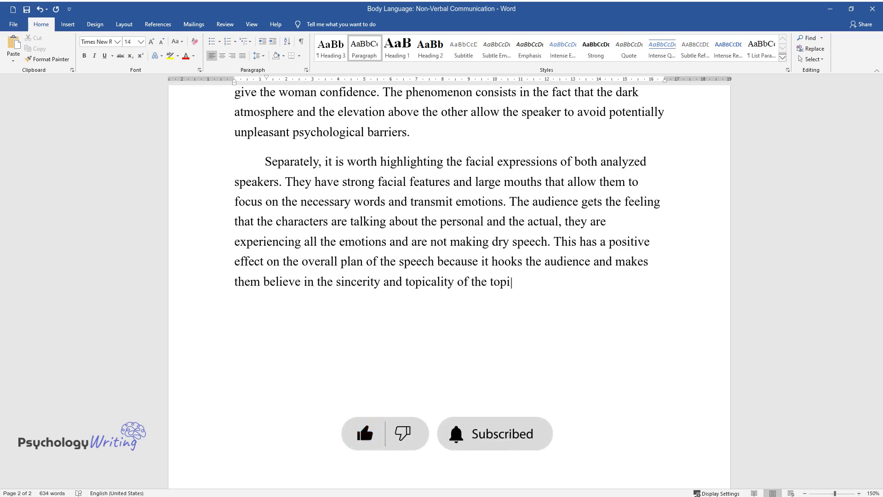